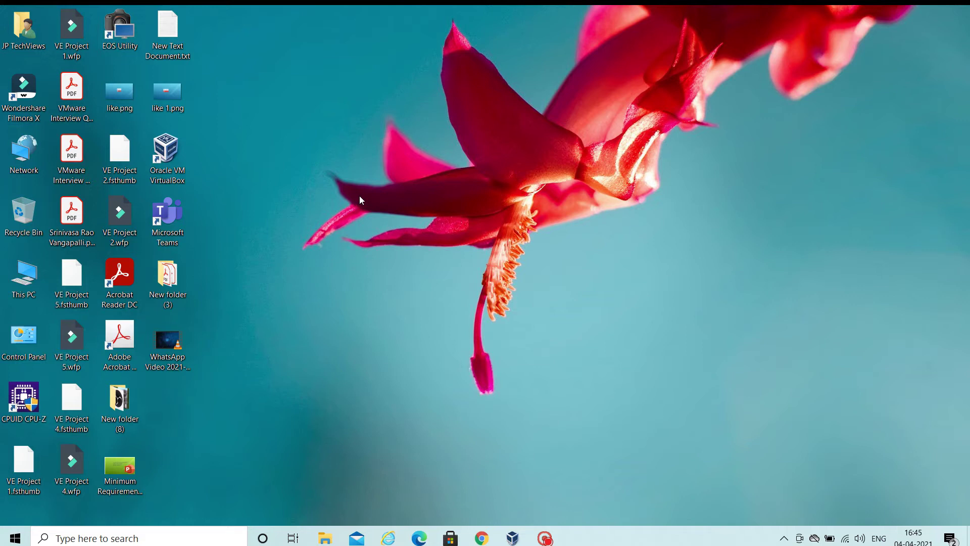
Step: Open Oracle VM VirtualBox and begin creating a new virtual machine named Windows 10
{"action": "double_click", "coordinate": [173, 158]}
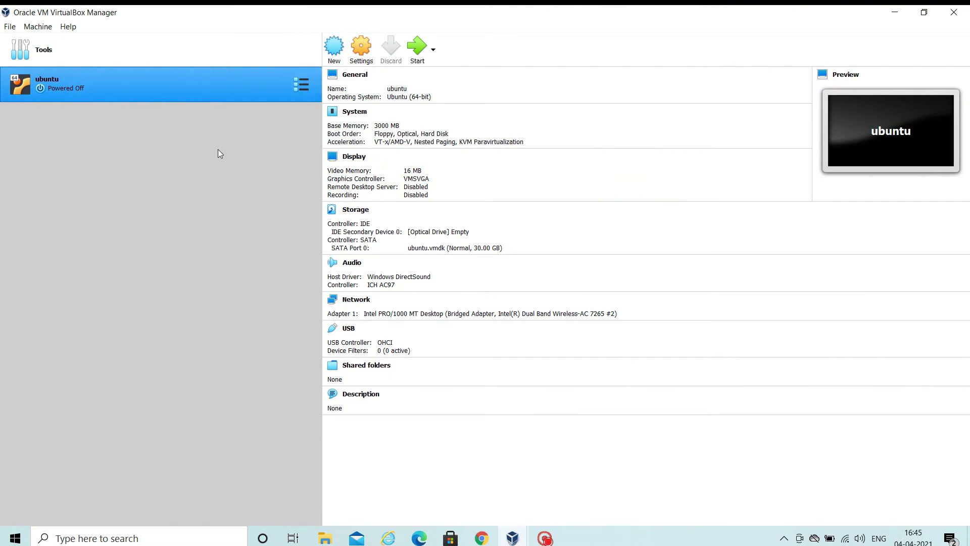
{"action": "left_click", "coordinate": [336, 50]}
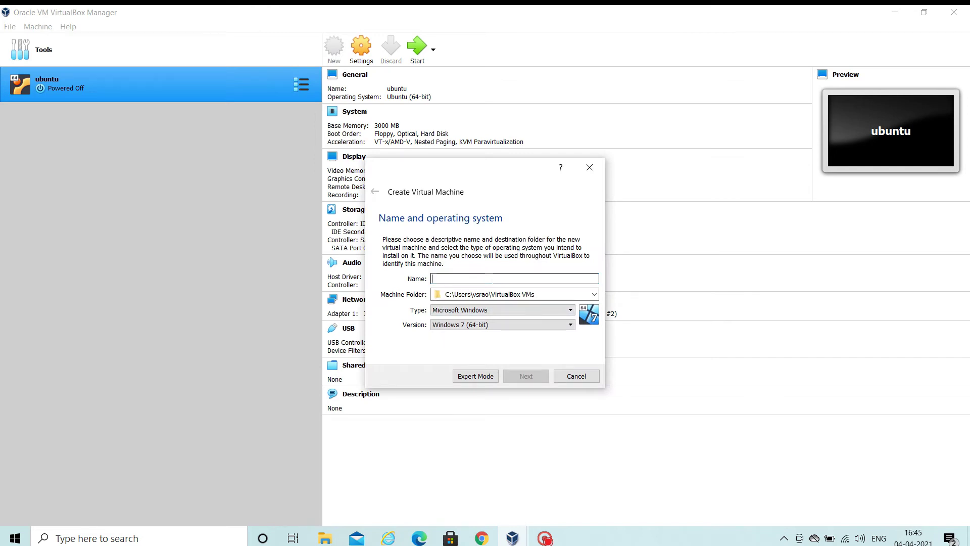
{"action": "type", "text": "W"}
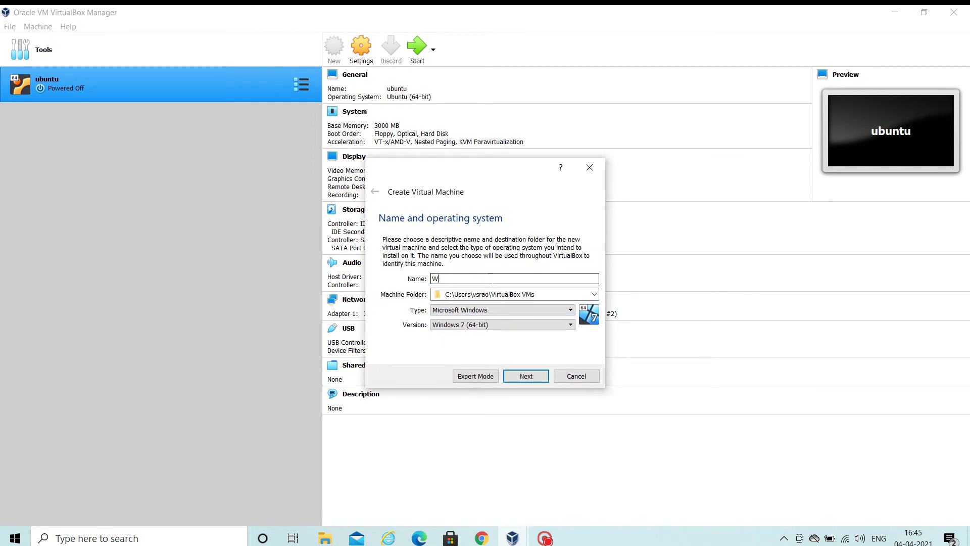
{"action": "type", "text": "indows 10"}
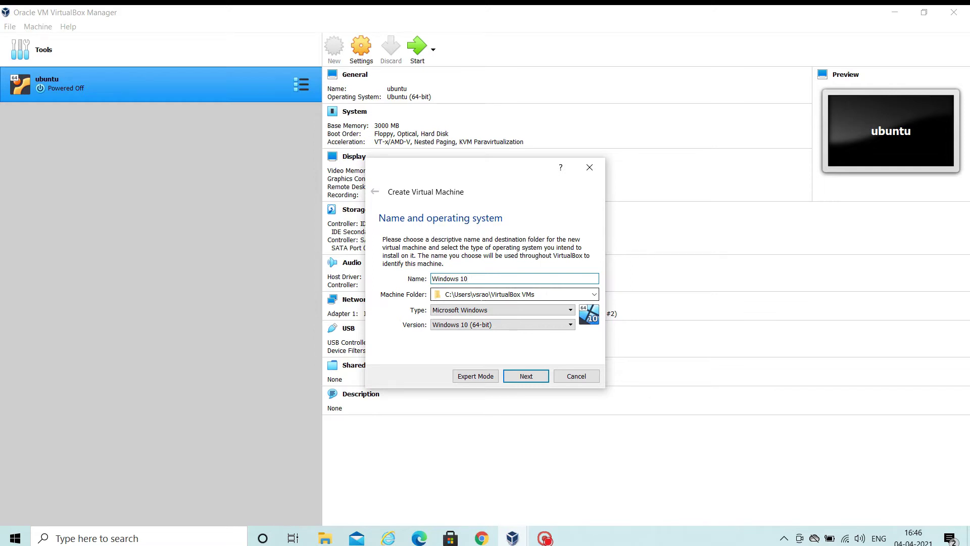
Step: Create a folder named vms on the DATA (D:) drive and use it as the machine folder
{"action": "left_click", "coordinate": [594, 294]}
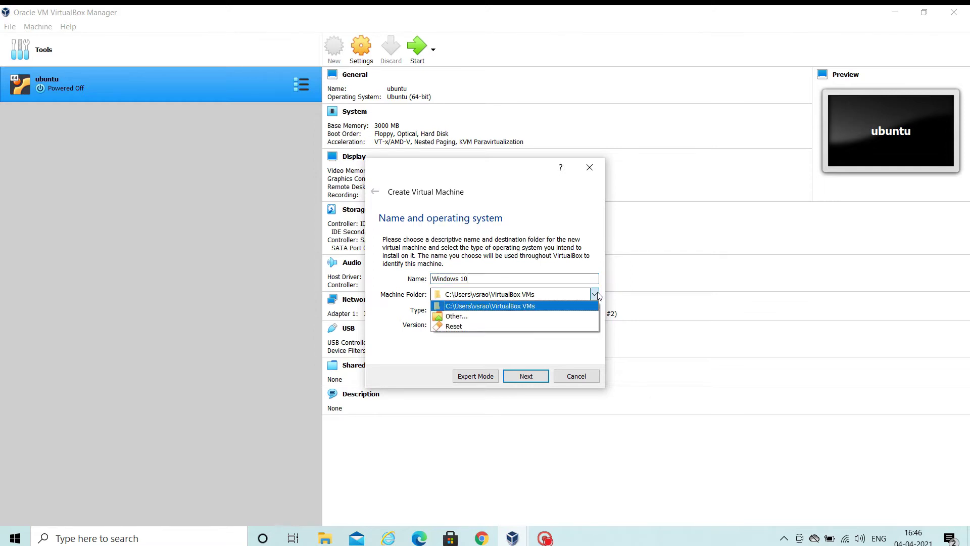
{"action": "left_click", "coordinate": [465, 316]}
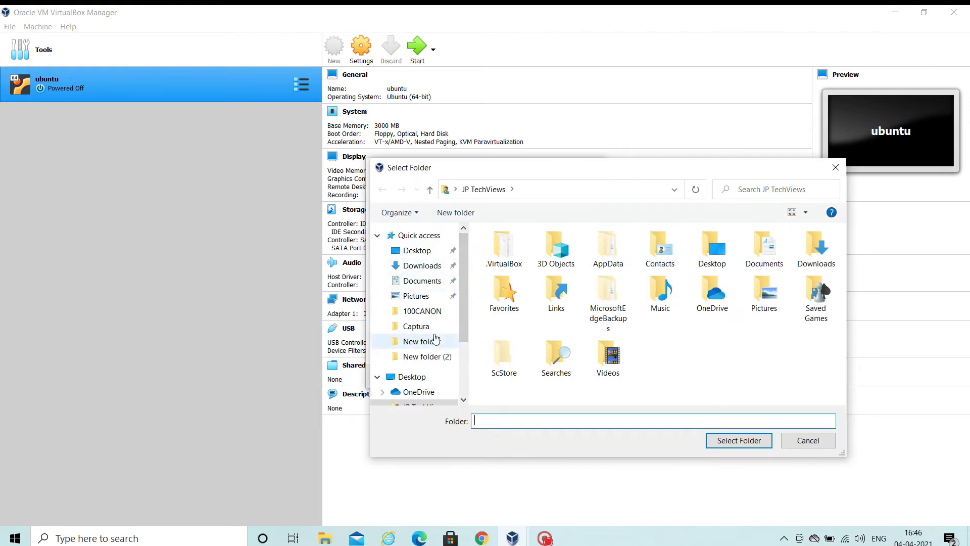
{"action": "scroll", "coordinate": [434, 344], "scroll_direction": "down", "scroll_amount": 1}
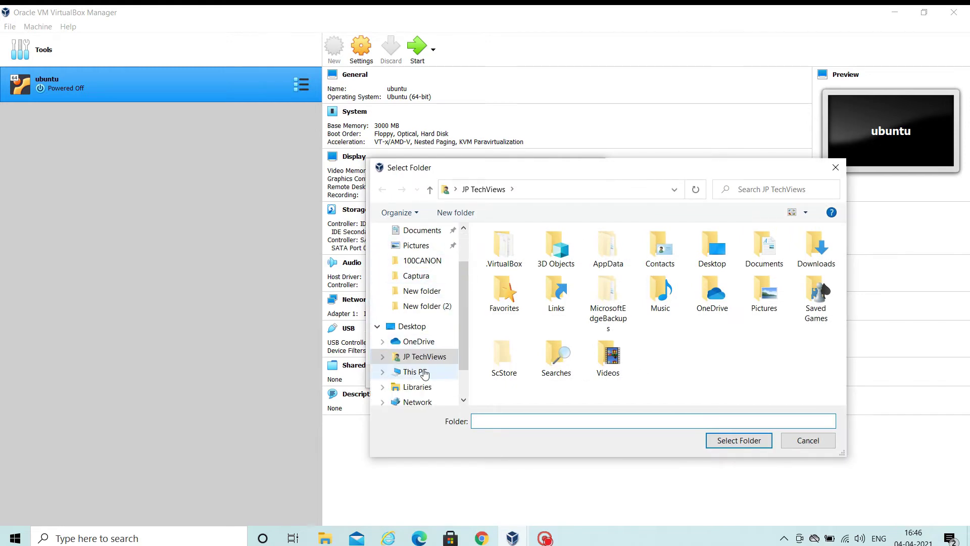
{"action": "left_click", "coordinate": [418, 372]}
{"action": "scroll", "coordinate": [631, 313], "scroll_direction": "down", "scroll_amount": 1}
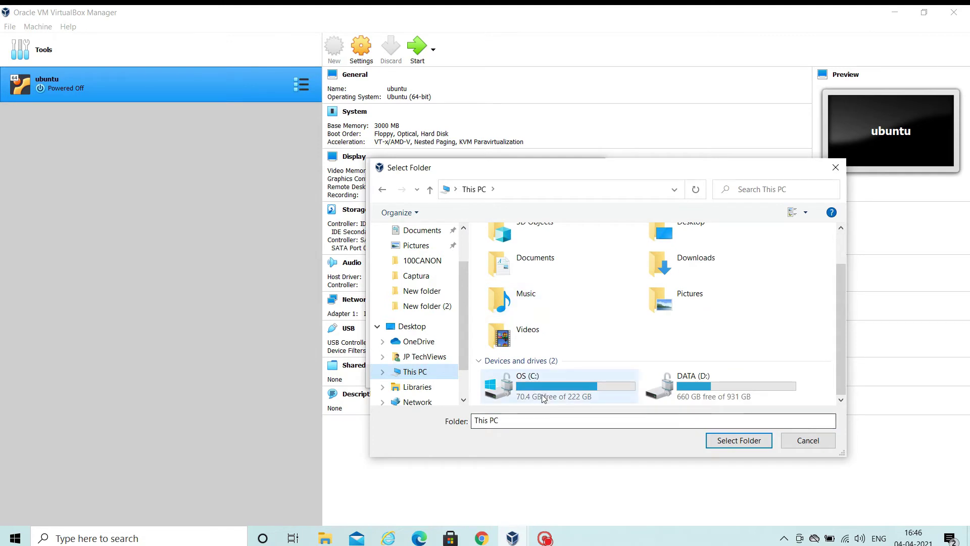
{"action": "double_click", "coordinate": [719, 376]}
{"action": "left_click", "coordinate": [455, 213]}
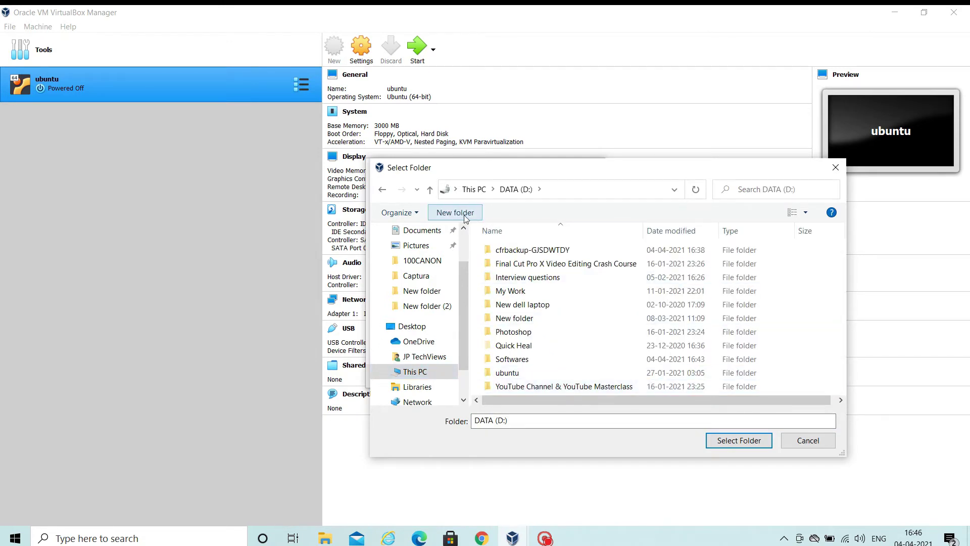
{"action": "type", "text": "vms"}
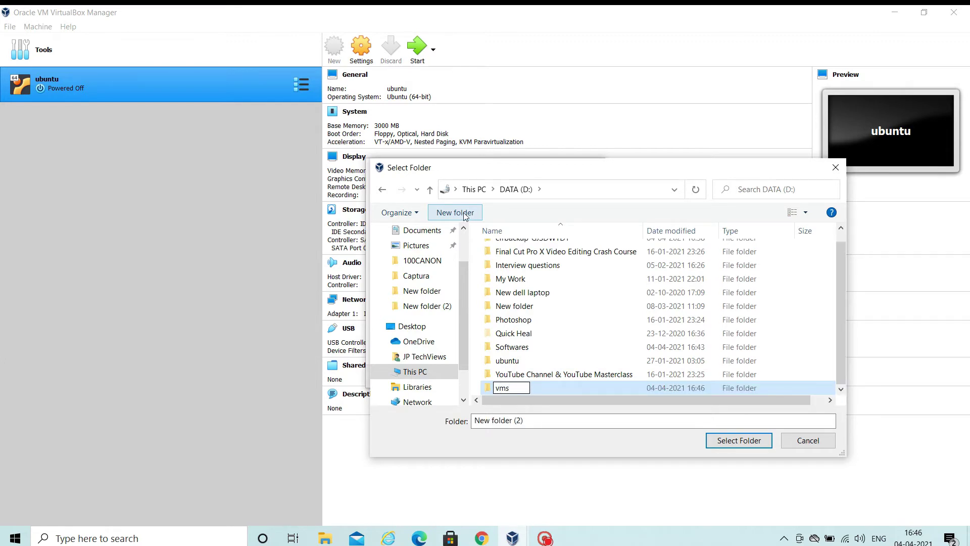
{"action": "key", "text": "Return"}
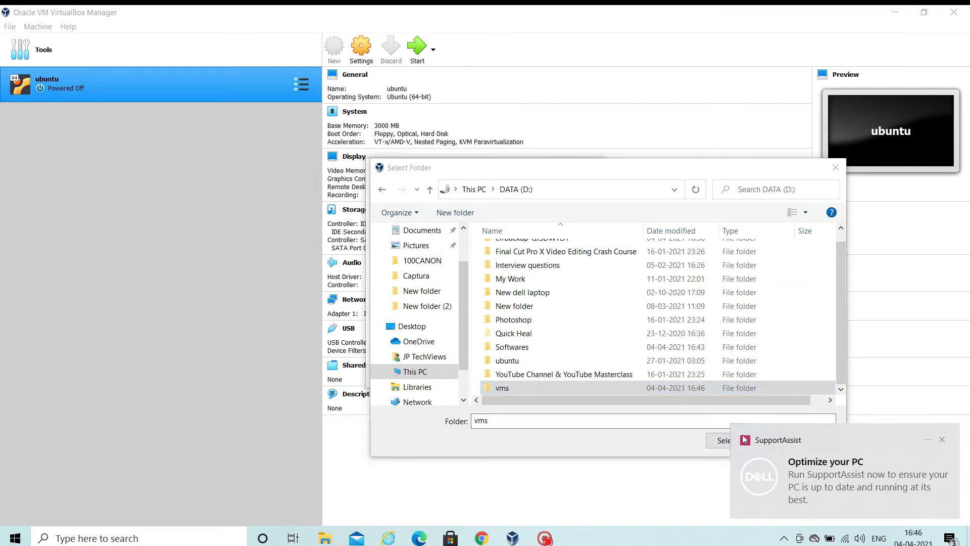
{"action": "left_click", "coordinate": [942, 439]}
{"action": "left_click", "coordinate": [730, 440]}
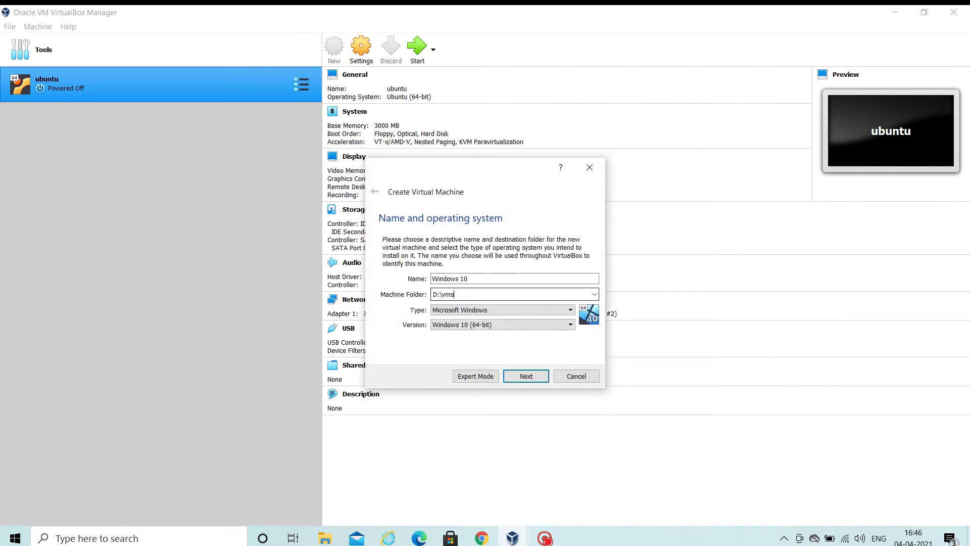
Step: Keep the type as Microsoft Windows and the version as Windows 10 (64-bit), and continue to the memory size
{"action": "left_click", "coordinate": [489, 311]}
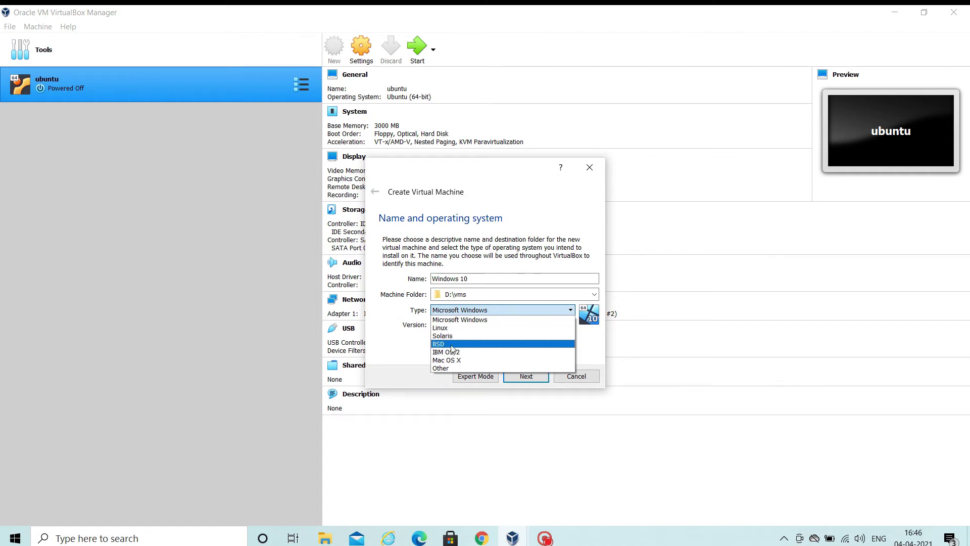
{"action": "left_click", "coordinate": [452, 319]}
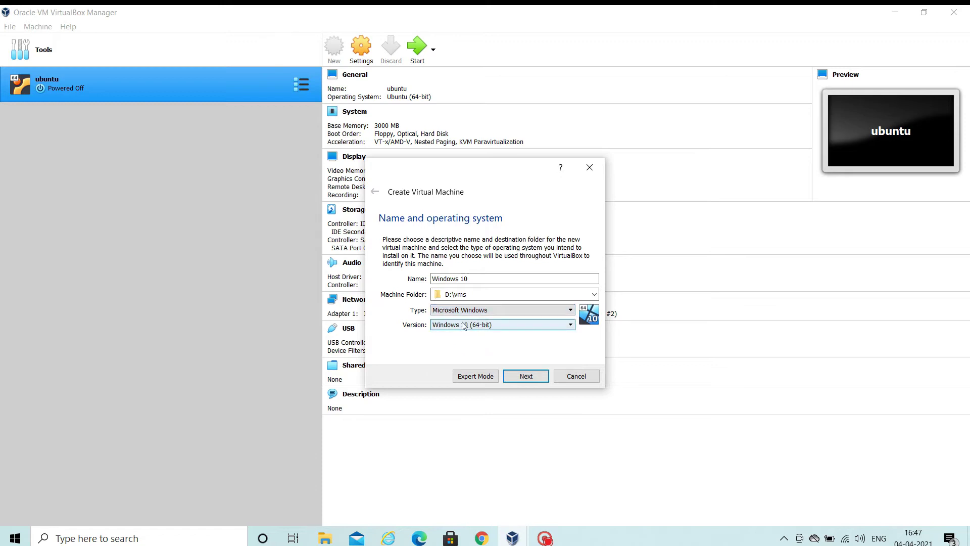
{"action": "left_click", "coordinate": [508, 327]}
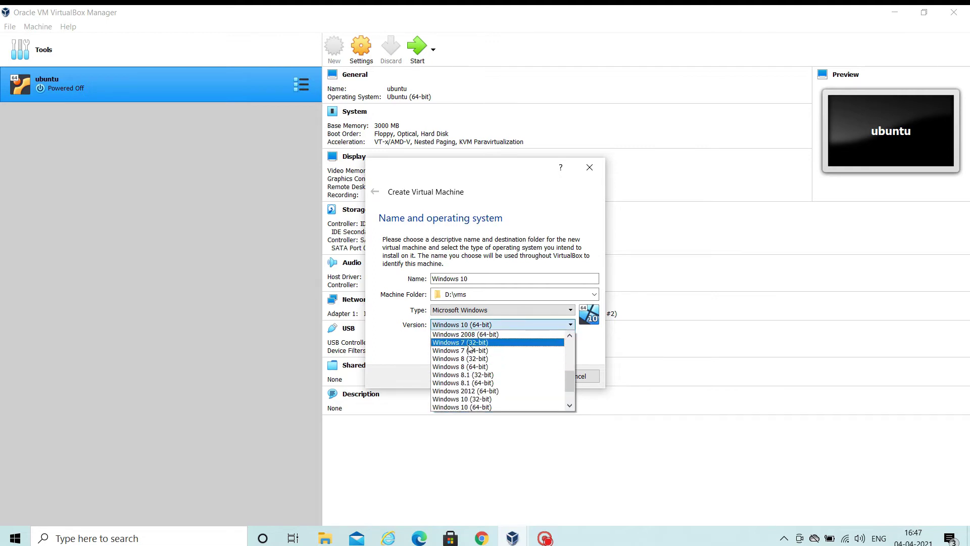
{"action": "scroll", "coordinate": [469, 348], "scroll_direction": "down", "scroll_amount": 2}
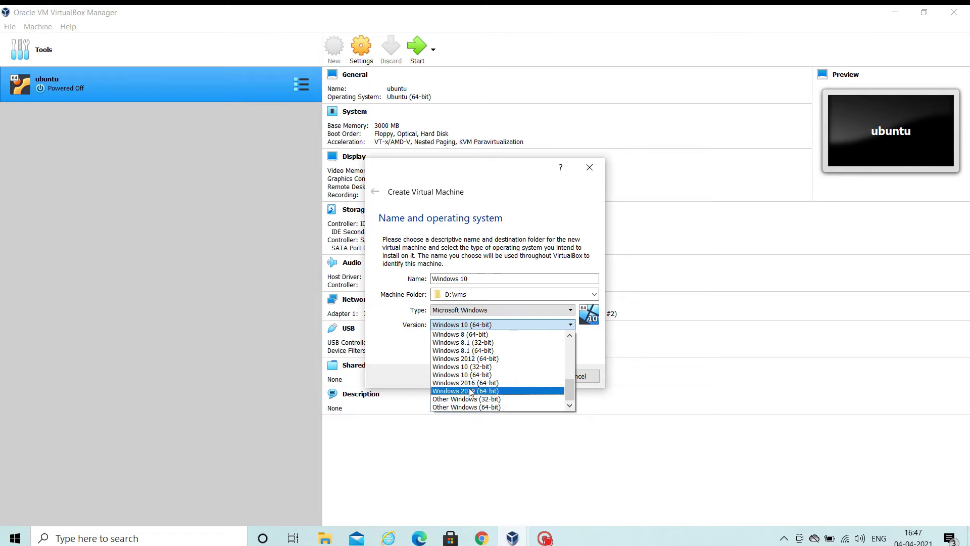
{"action": "scroll", "coordinate": [470, 392], "scroll_direction": "up", "scroll_amount": 1}
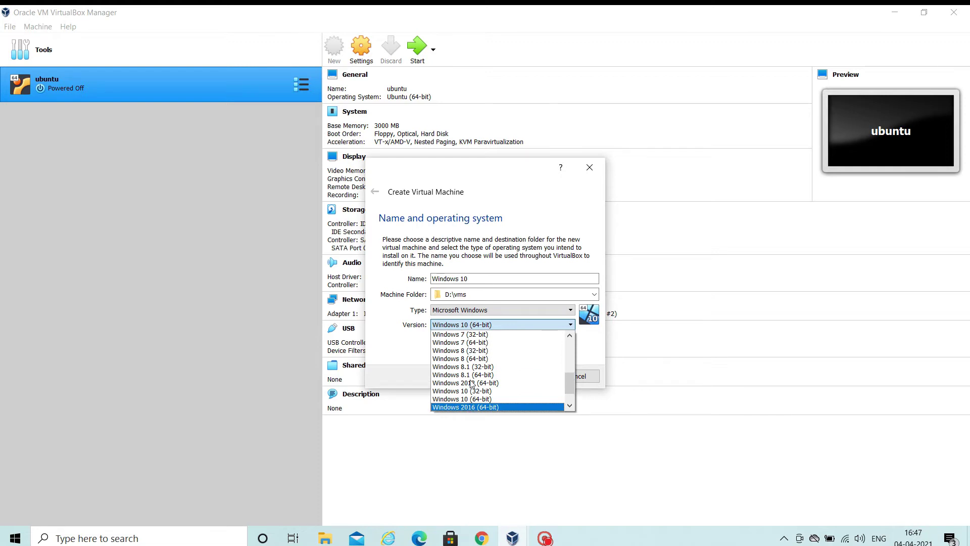
{"action": "left_click", "coordinate": [477, 326]}
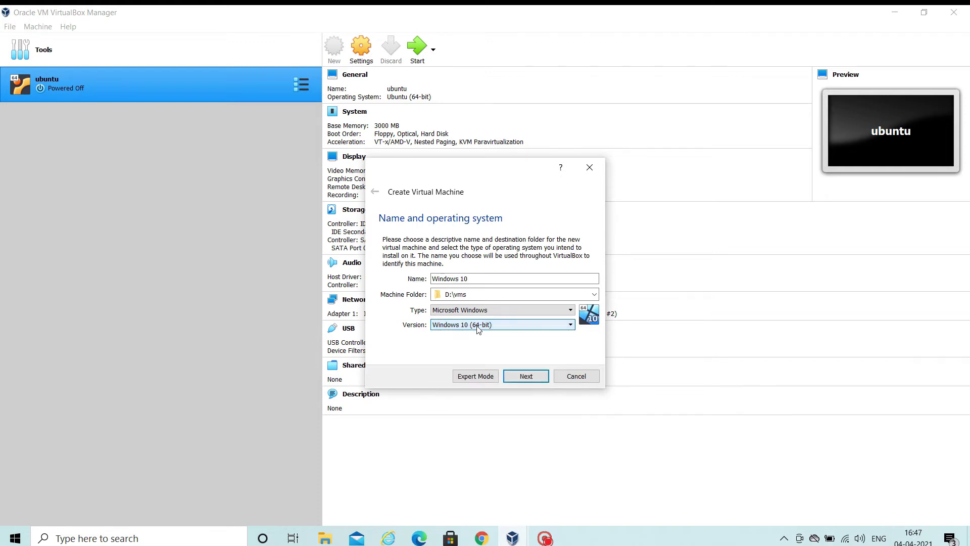
{"action": "left_click", "coordinate": [526, 376]}
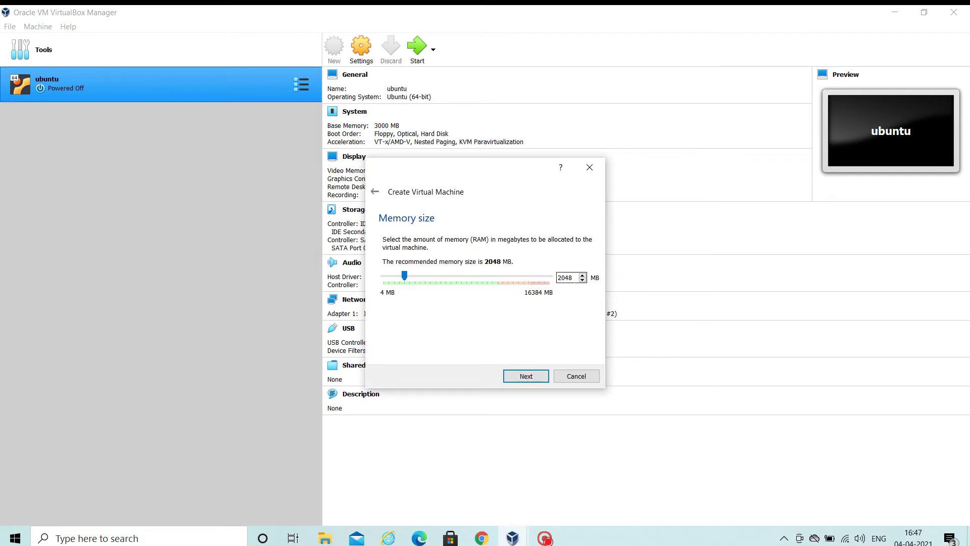
Step: Allocate 3000 MB of memory to the virtual machine
{"action": "left_click_drag", "start_coordinate": [575, 278], "coordinate": [558, 278]}
{"action": "type", "text": "3000"}
{"action": "left_click", "coordinate": [525, 378]}
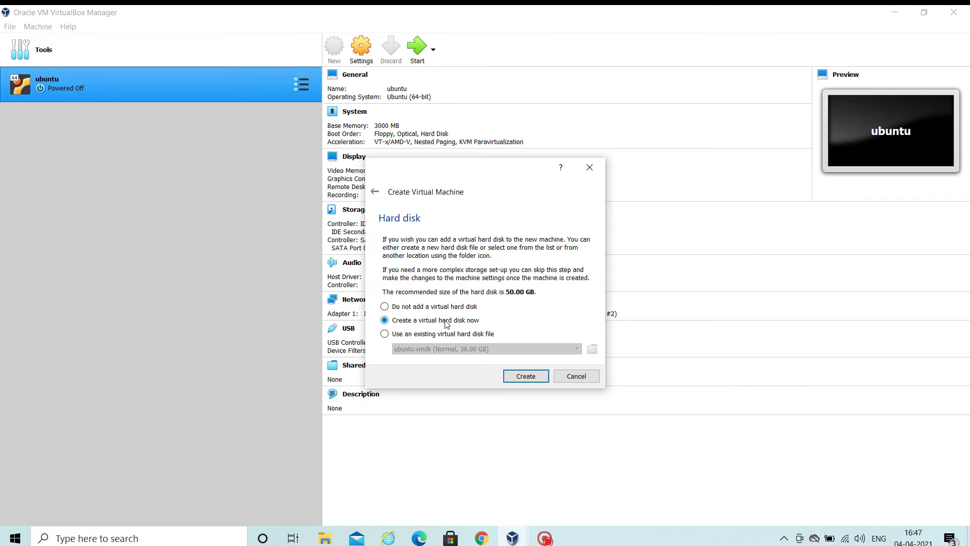
Step: Choose to create a virtual hard disk now with the VMDK (Virtual Machine Disk) file type
{"action": "left_click", "coordinate": [522, 378]}
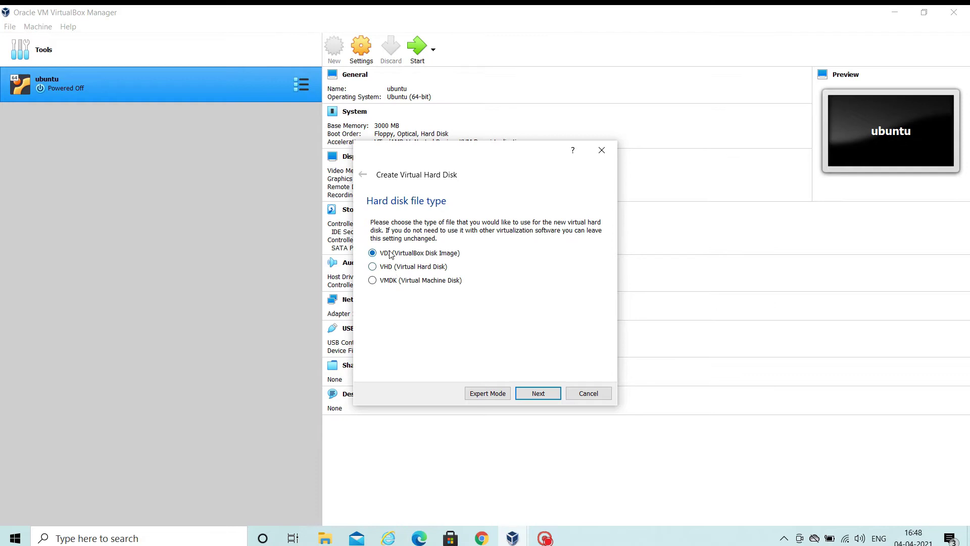
{"action": "left_click", "coordinate": [372, 280]}
{"action": "left_click", "coordinate": [547, 393]}
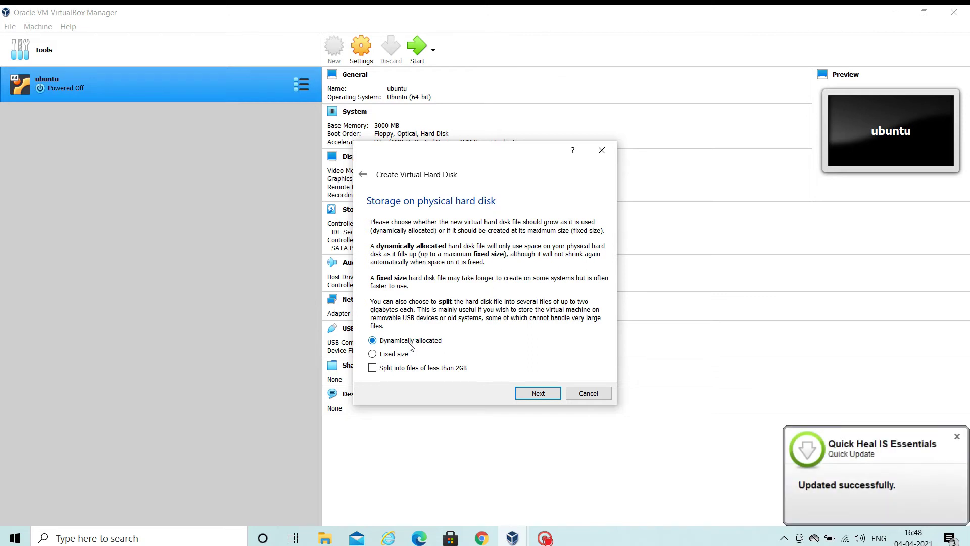
Step: Create the disk as dynamically allocated, with a size of 50.00 GB, at D:\vms\Windows 10\Windows 10.vmdk
{"action": "left_click", "coordinate": [956, 437]}
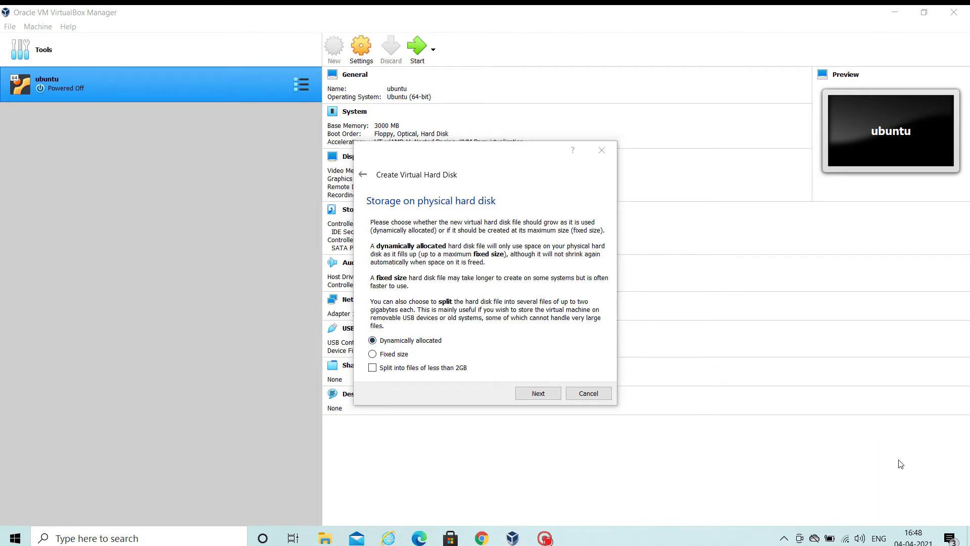
{"action": "left_click", "coordinate": [533, 395]}
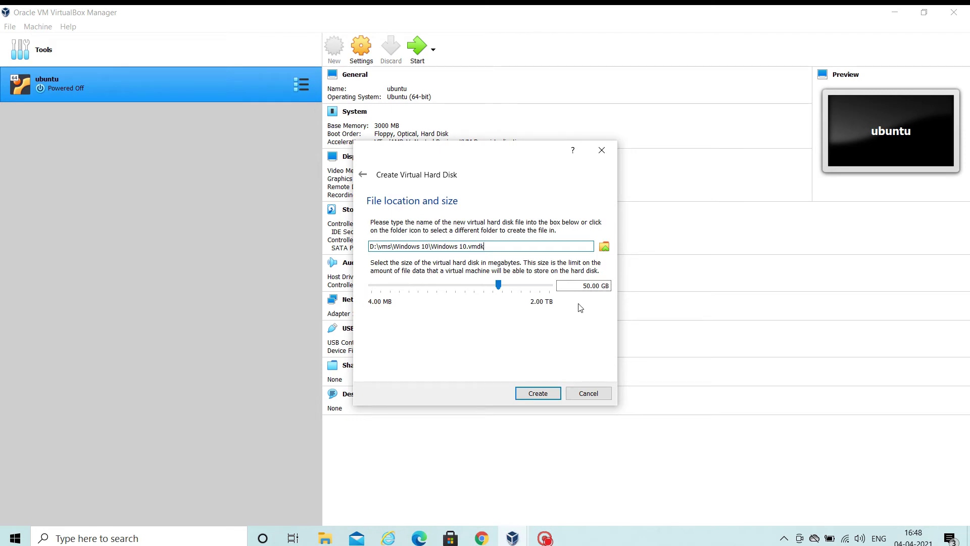
{"action": "left_click", "coordinate": [596, 285]}
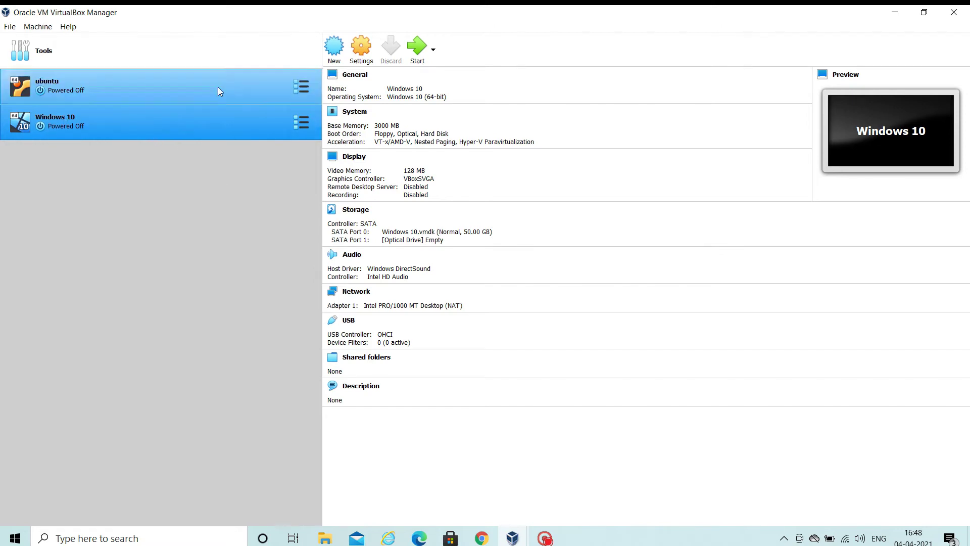
Step: Open the settings of the Windows 10 machine and review its general, motherboard, processor and display options
{"action": "left_click", "coordinate": [360, 52]}
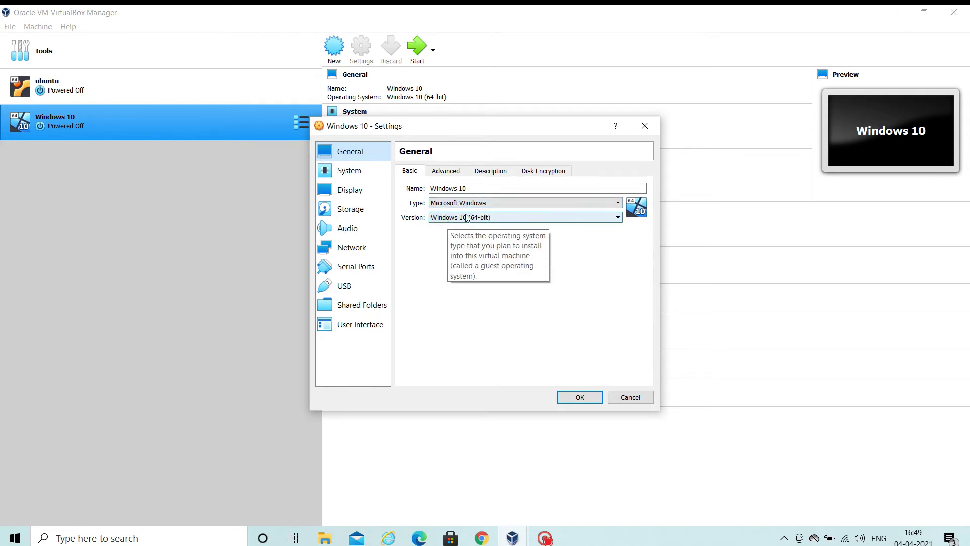
{"action": "left_click", "coordinate": [352, 174]}
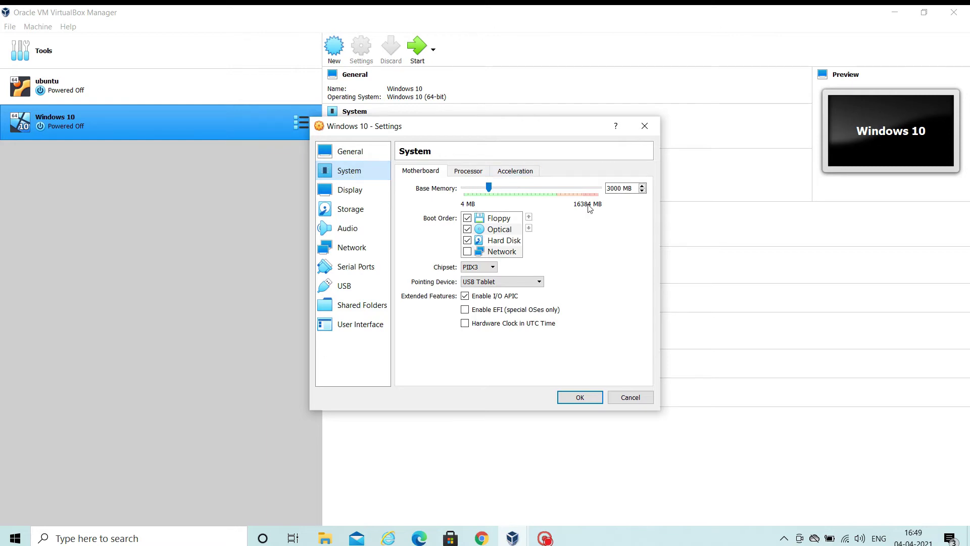
{"action": "left_click", "coordinate": [469, 171]}
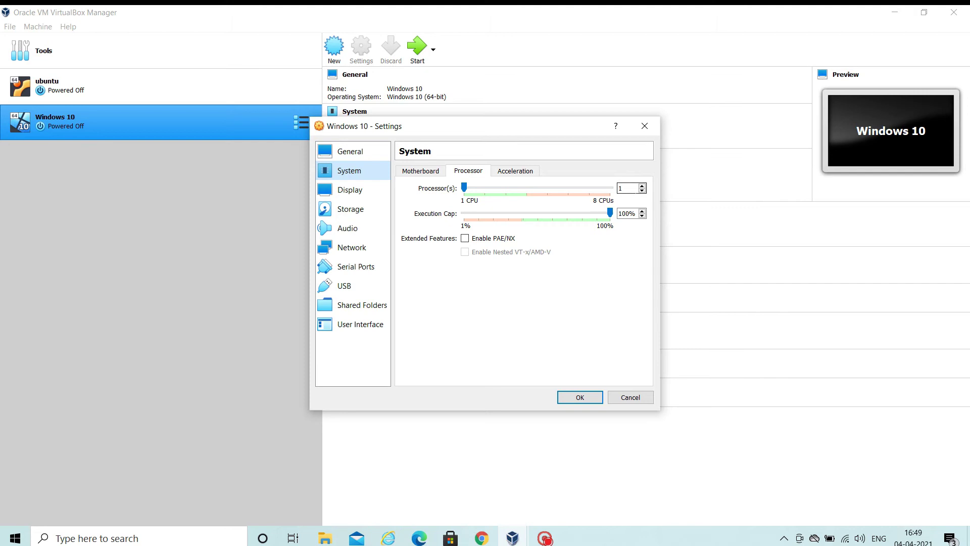
{"action": "left_click", "coordinate": [437, 173]}
{"action": "left_click", "coordinate": [359, 191]}
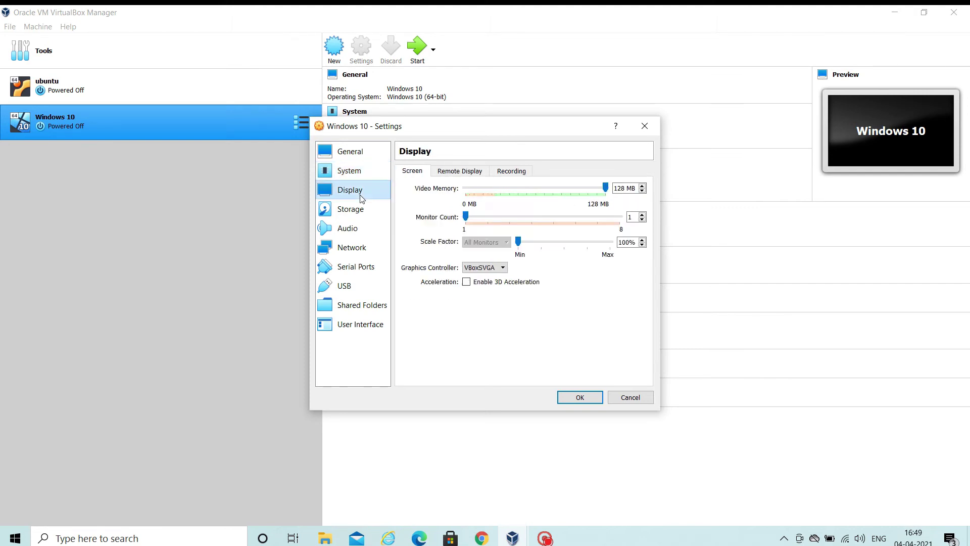
Step: Attach the disk image Windows 10 5in1 November (x64).iso from D:\Softwares to the empty optical drive in the storage settings
{"action": "left_click", "coordinate": [360, 212]}
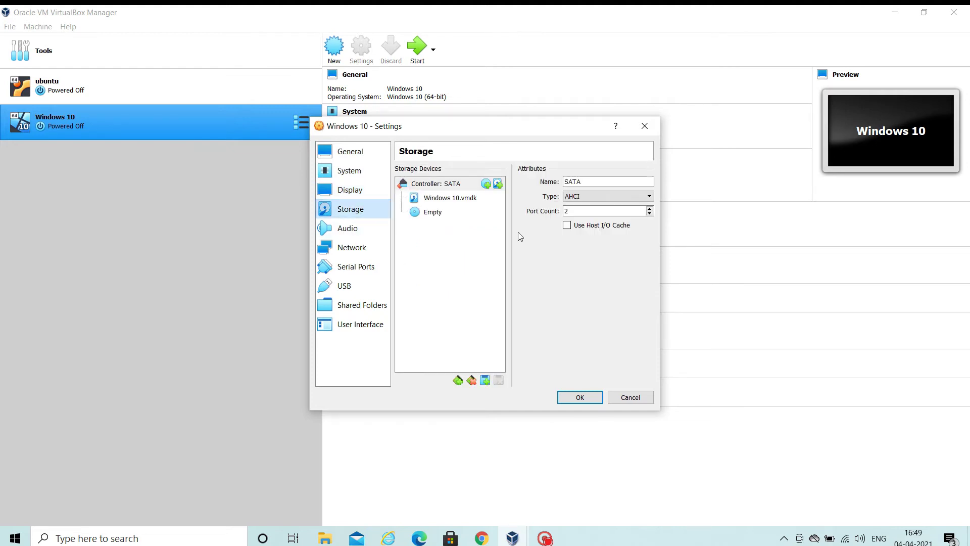
{"action": "left_click", "coordinate": [437, 214]}
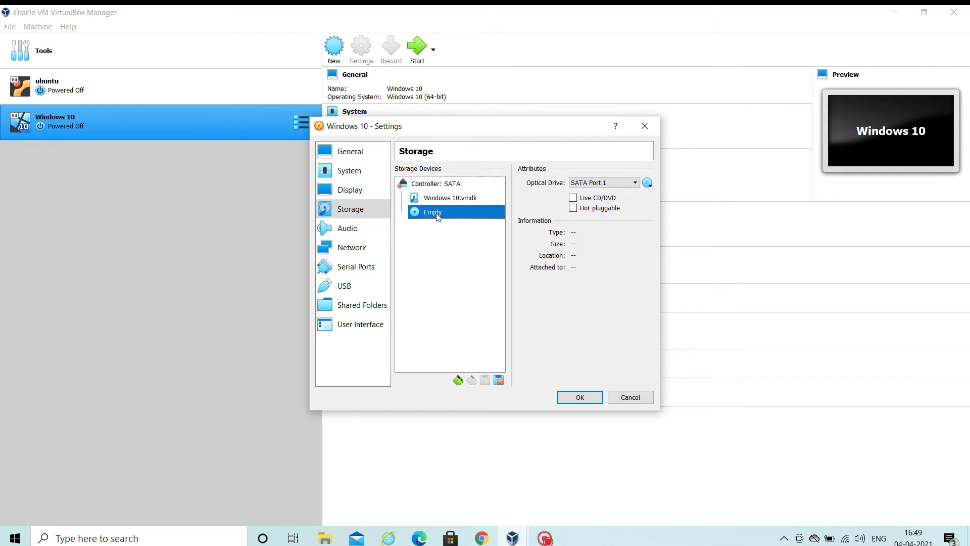
{"action": "left_click", "coordinate": [648, 183]}
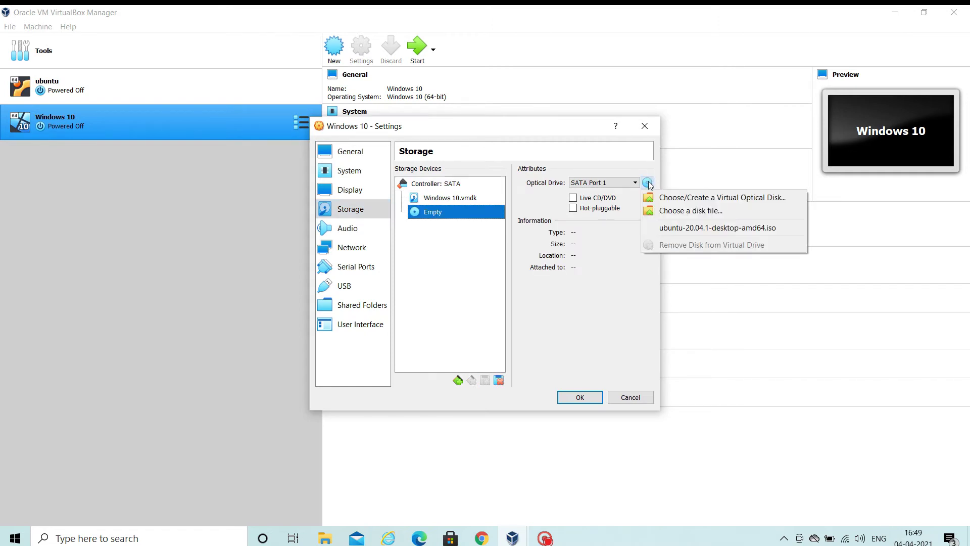
{"action": "left_click", "coordinate": [684, 215]}
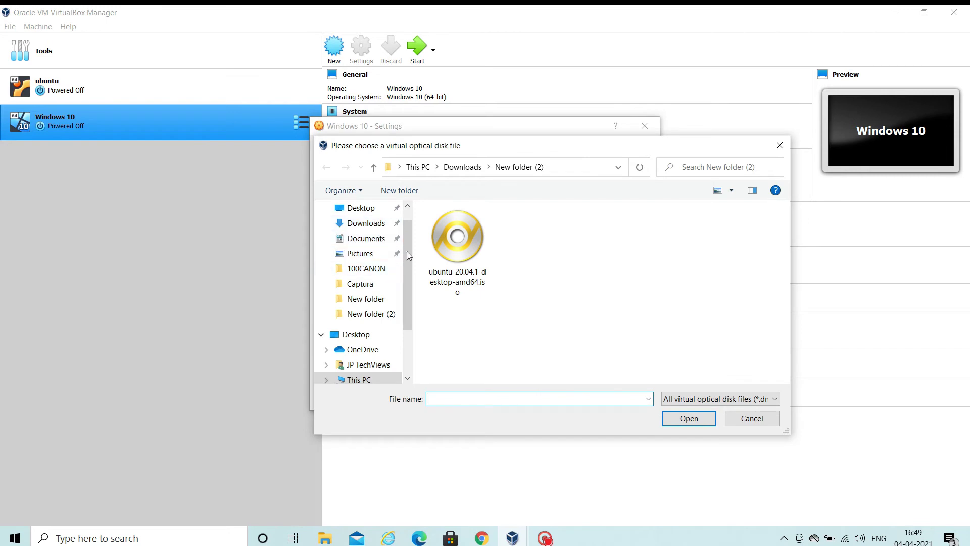
{"action": "scroll", "coordinate": [407, 251], "scroll_direction": "down", "scroll_amount": 2}
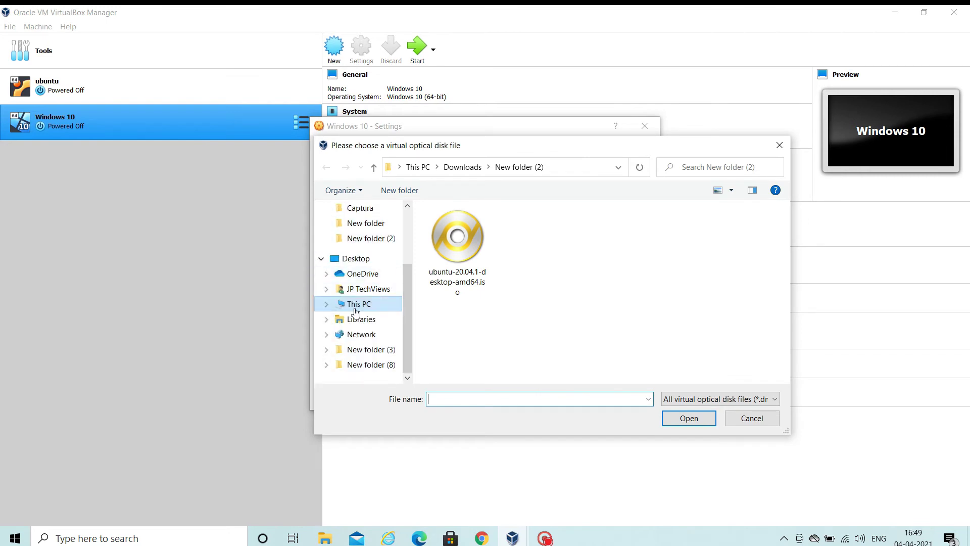
{"action": "left_click", "coordinate": [355, 309]}
{"action": "scroll", "coordinate": [576, 267], "scroll_direction": "down", "scroll_amount": 1}
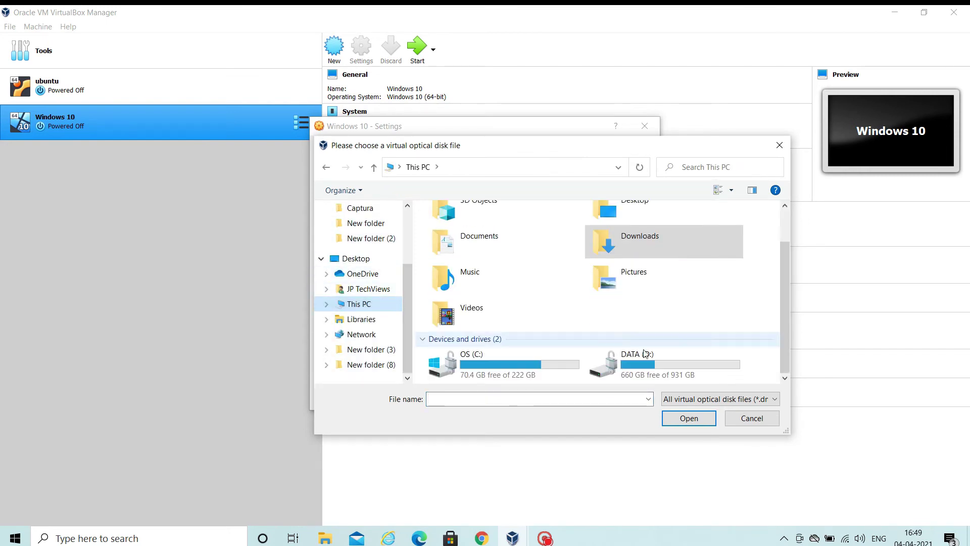
{"action": "double_click", "coordinate": [606, 366]}
{"action": "scroll", "coordinate": [505, 317], "scroll_direction": "down", "scroll_amount": 1}
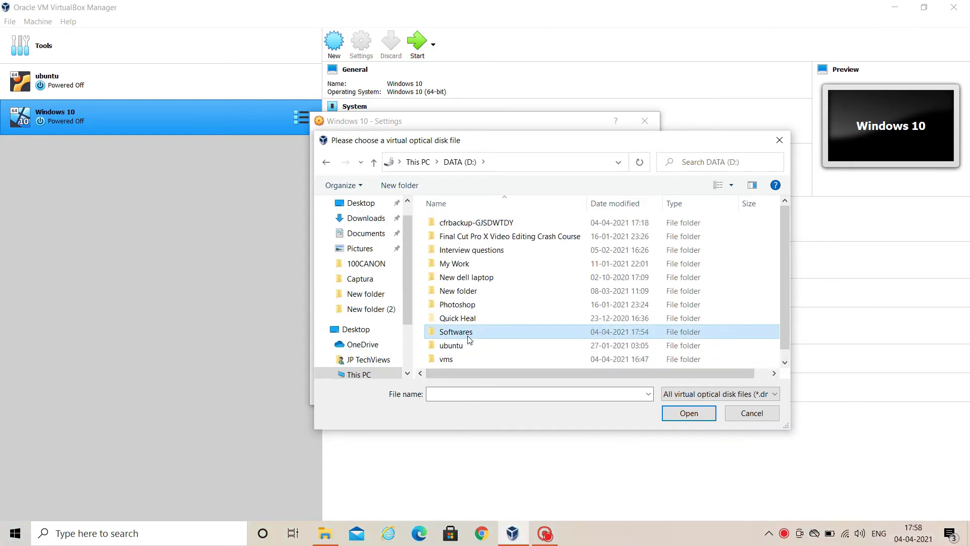
{"action": "double_click", "coordinate": [468, 331]}
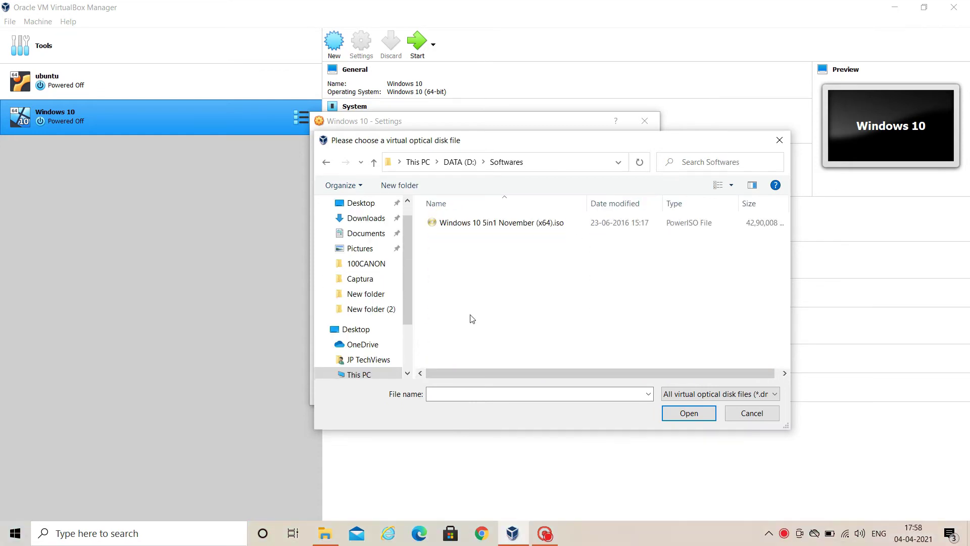
{"action": "left_click", "coordinate": [522, 226]}
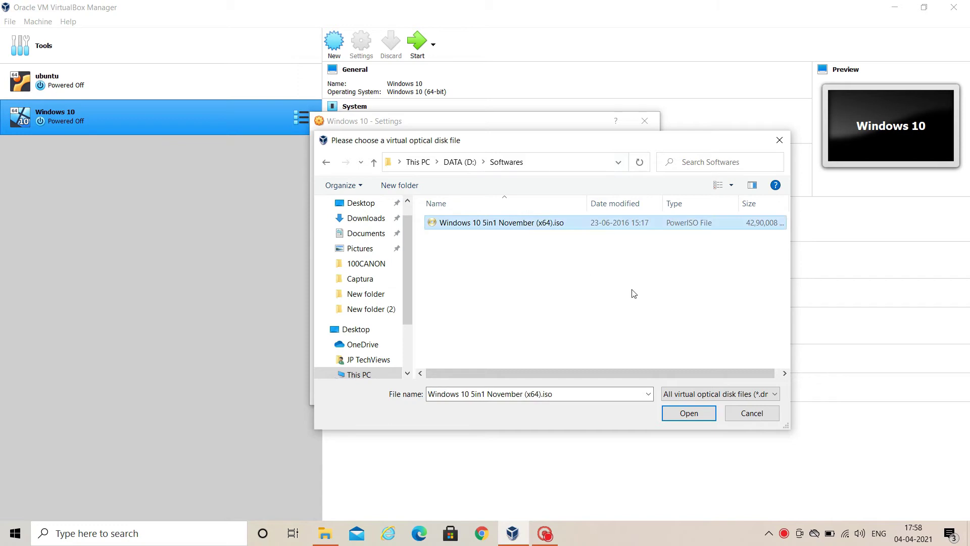
{"action": "left_click", "coordinate": [689, 413]}
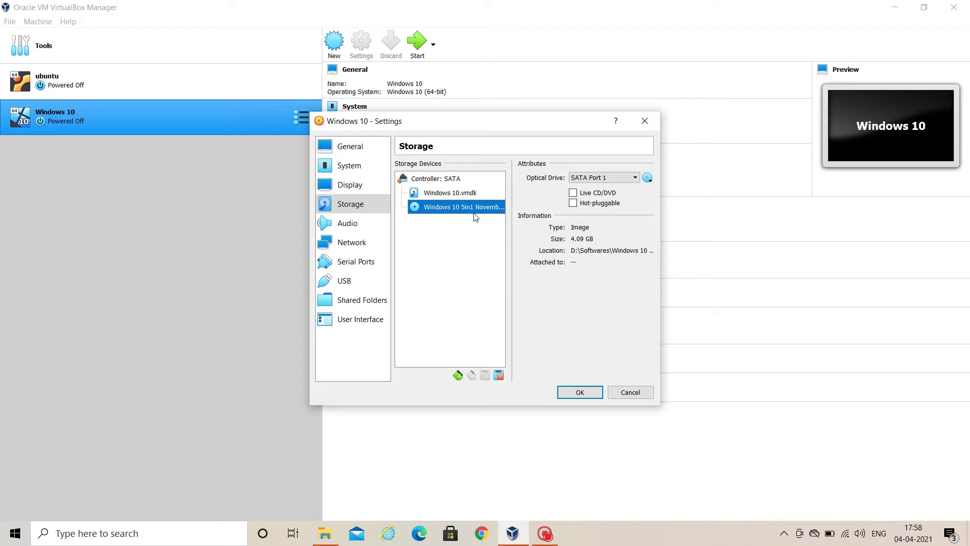
{"action": "left_click", "coordinate": [648, 179]}
{"action": "left_click", "coordinate": [708, 206]}
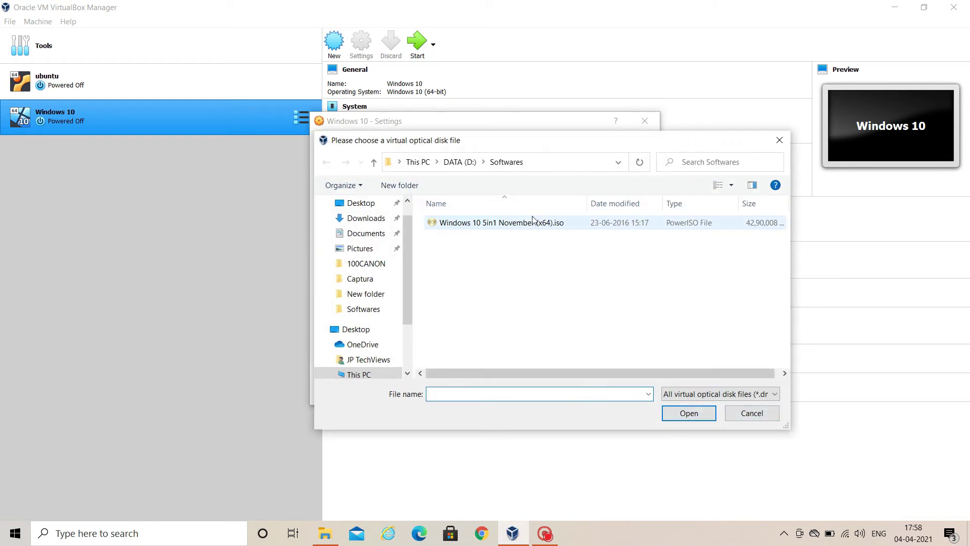
{"action": "left_click", "coordinate": [751, 413]}
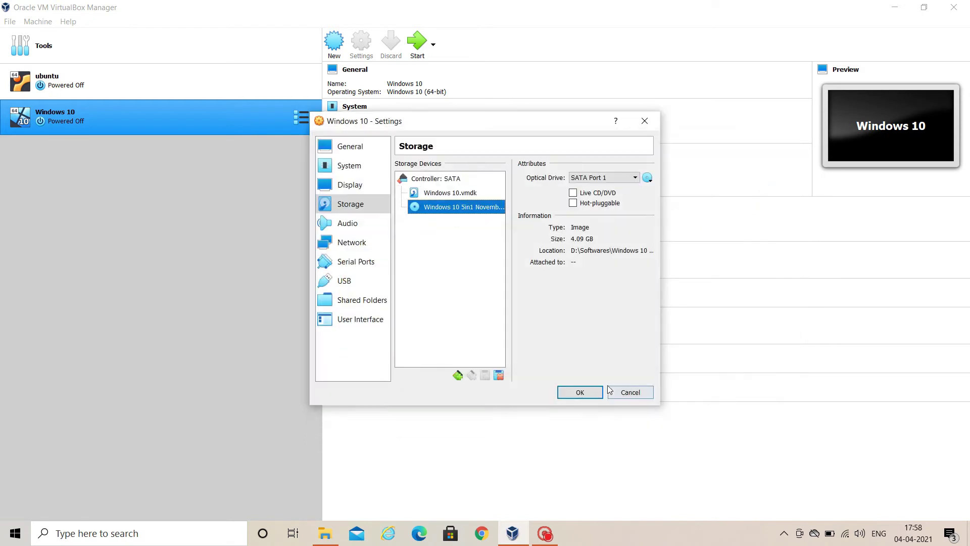
Step: Save the storage settings, and attach network Adapter 1 to a Bridged Adapter using Intel(R) Dual Band Wireless-AC 7265 #2
{"action": "left_click", "coordinate": [579, 392]}
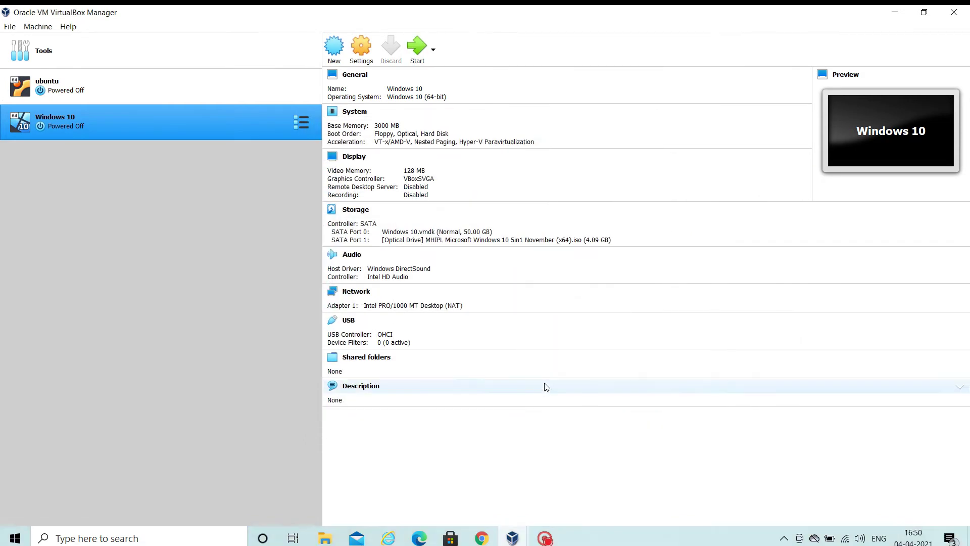
{"action": "left_click", "coordinate": [362, 49]}
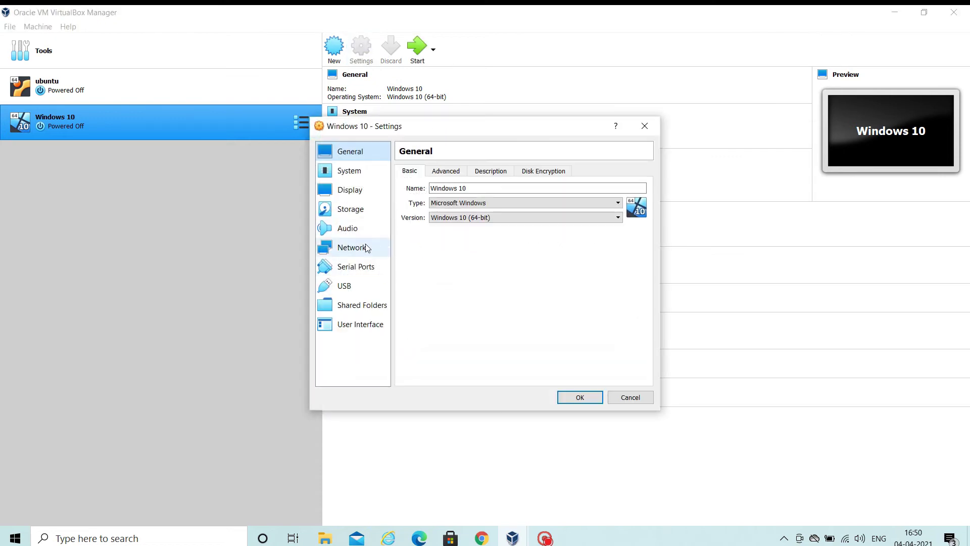
{"action": "left_click", "coordinate": [356, 256]}
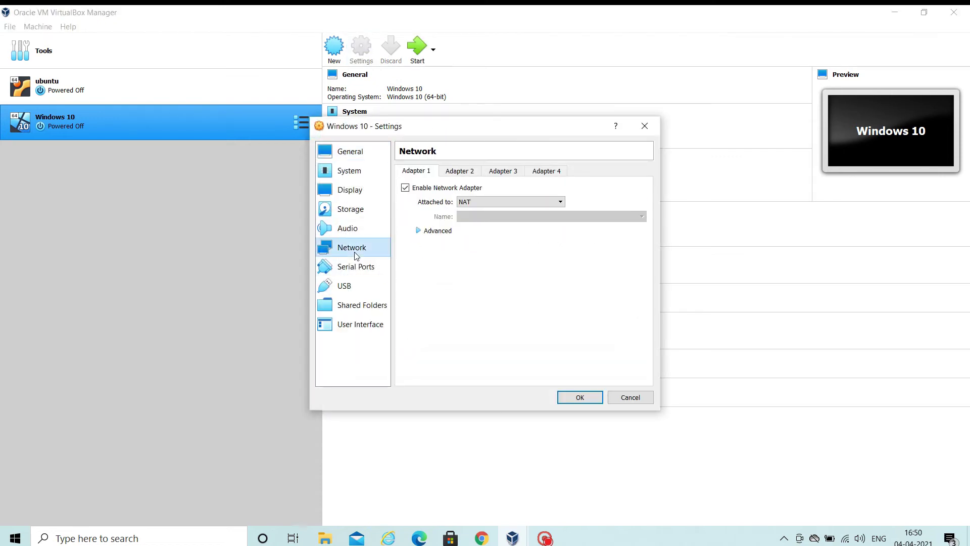
{"action": "left_click", "coordinate": [471, 204]}
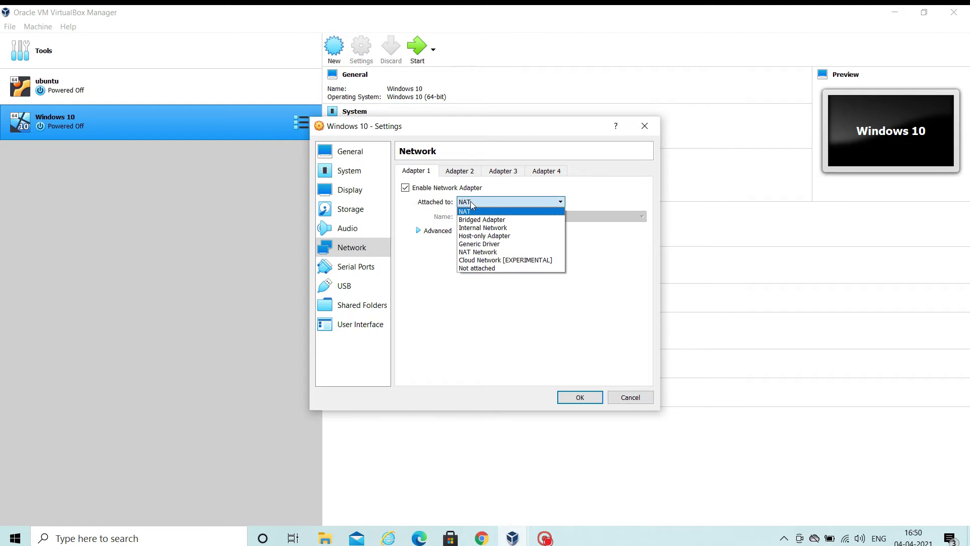
{"action": "left_click", "coordinate": [490, 221]}
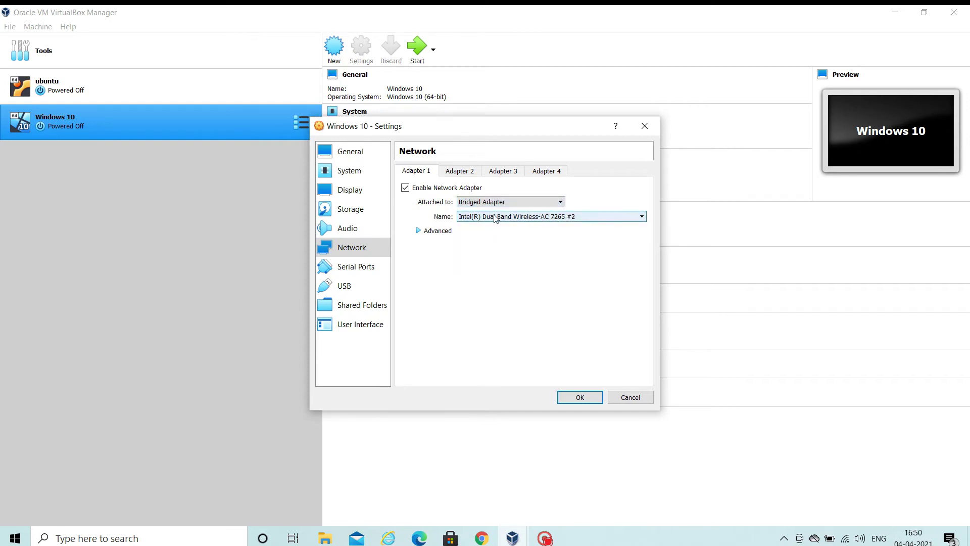
{"action": "left_click", "coordinate": [495, 217]}
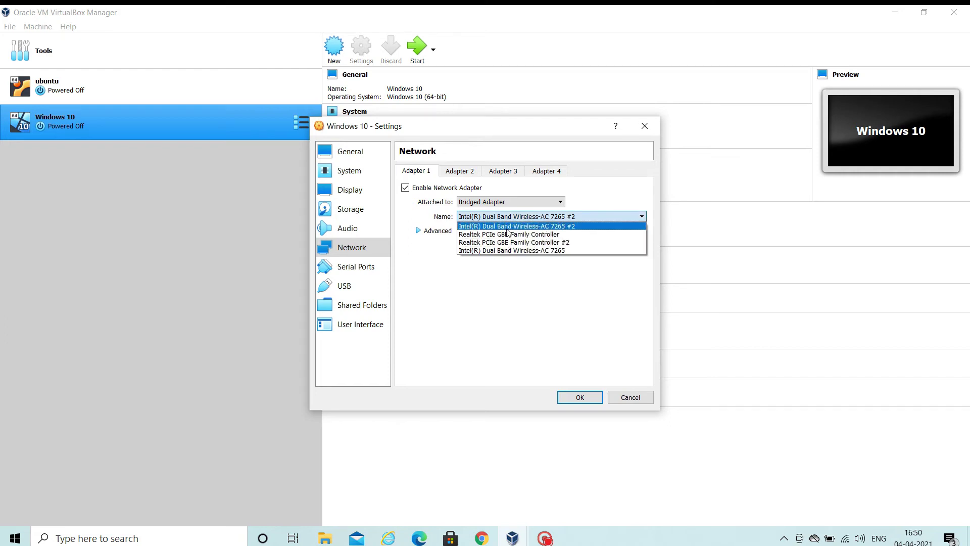
{"action": "left_click", "coordinate": [507, 231]}
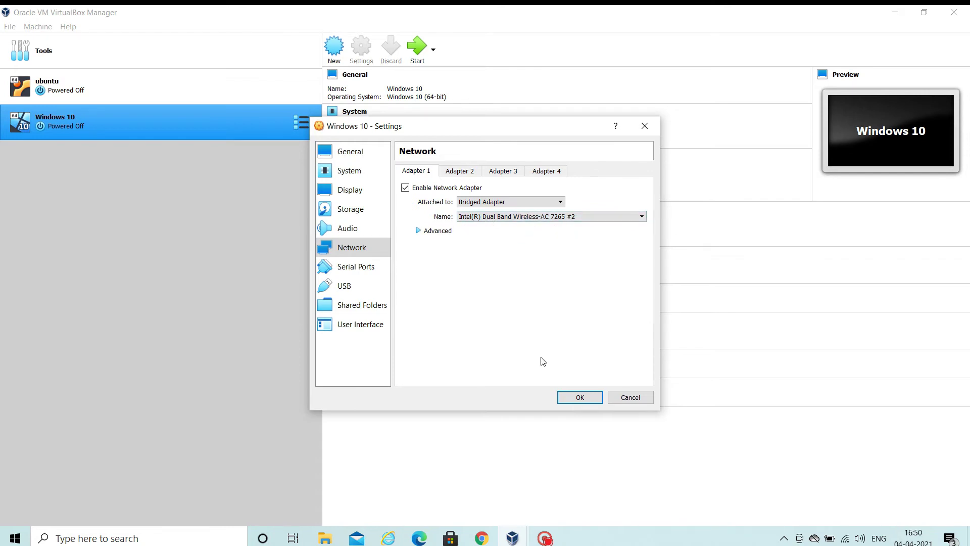
{"action": "left_click", "coordinate": [577, 397]}
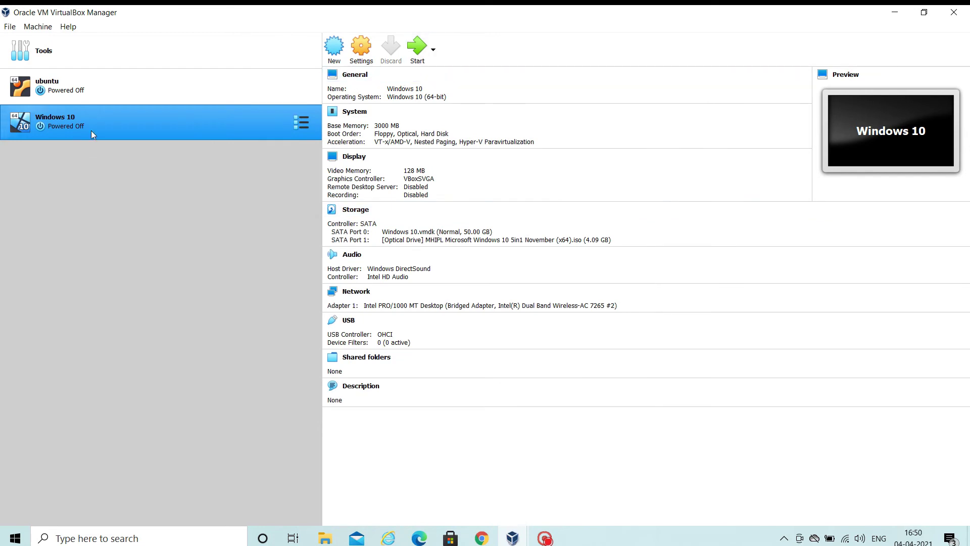
Step: Start the Windows 10 machine in a maximized window and begin the installation with English (United States) and the US keyboard
{"action": "left_click", "coordinate": [418, 51]}
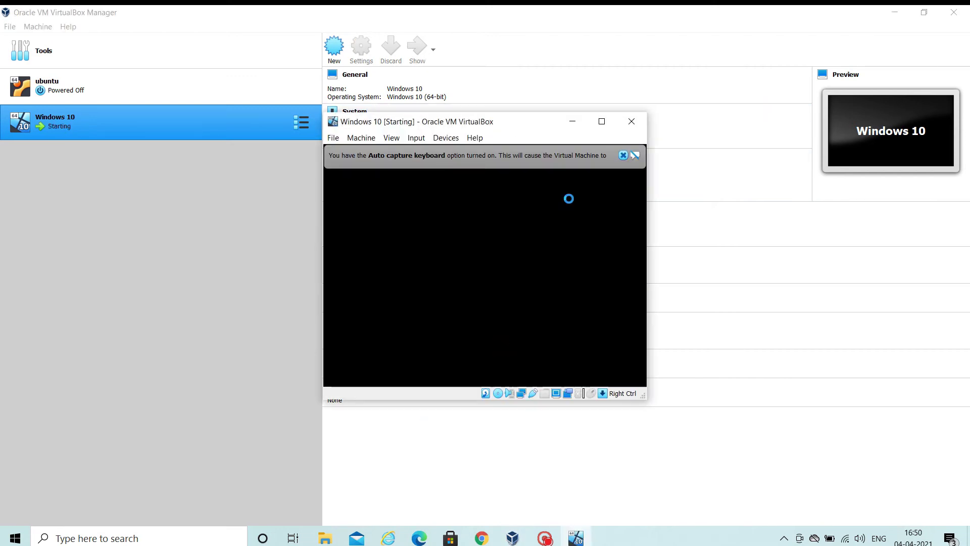
{"action": "left_click", "coordinate": [602, 121]}
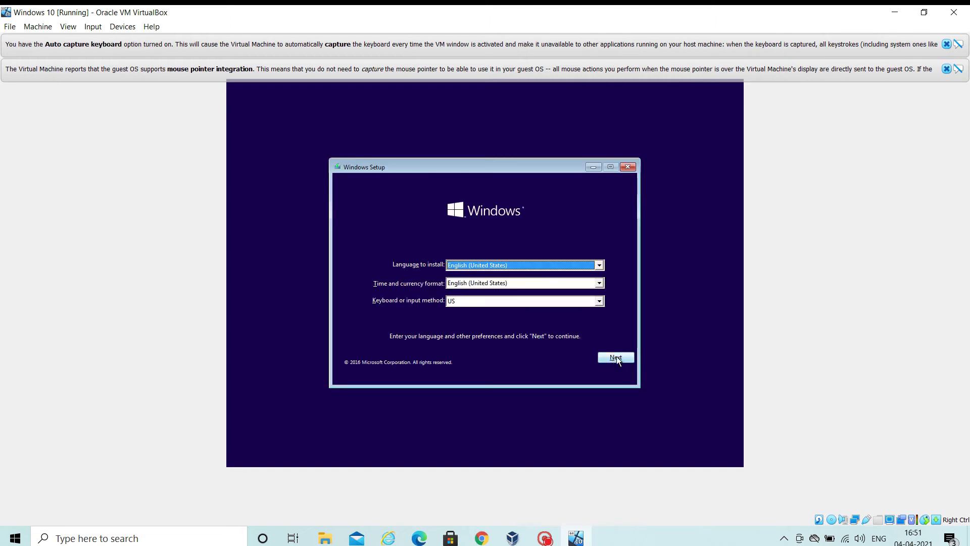
{"action": "left_click", "coordinate": [614, 359]}
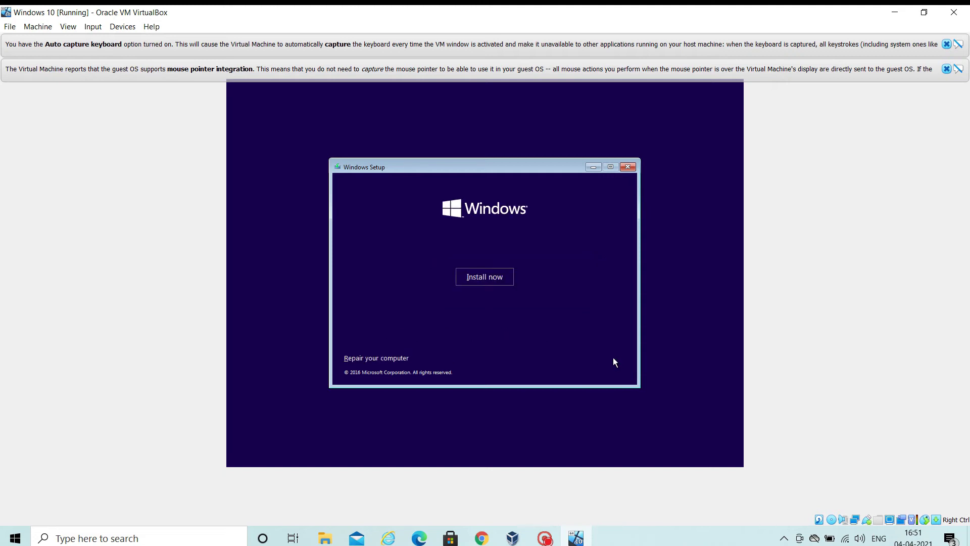
{"action": "left_click", "coordinate": [498, 278]}
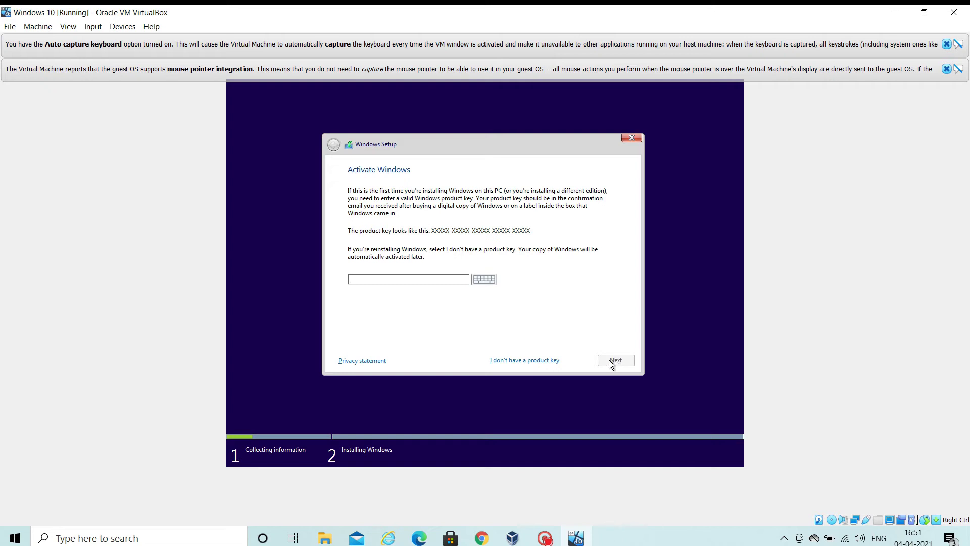
Step: Continue Windows Setup without a product key and choose Windows 10 Home as the operating system
{"action": "left_click", "coordinate": [529, 363]}
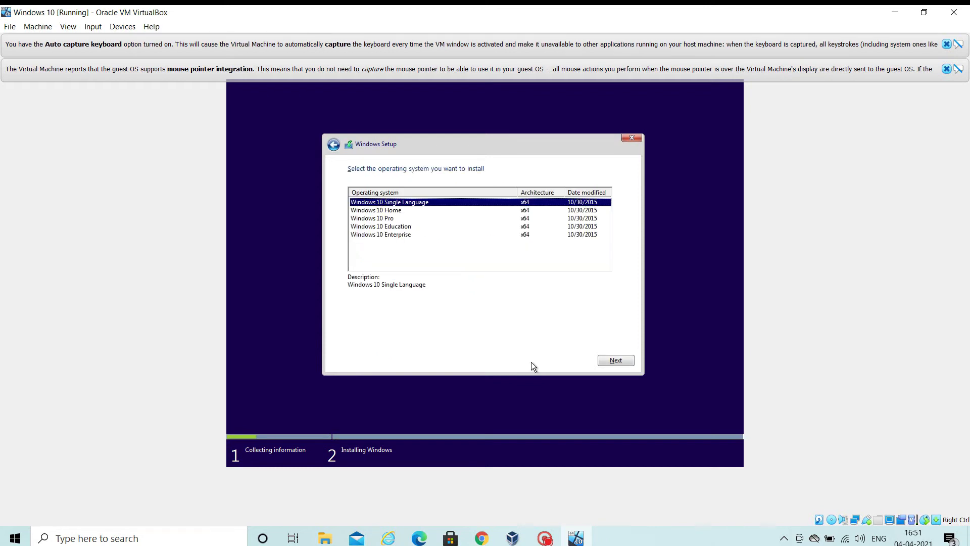
{"action": "left_click", "coordinate": [397, 212]}
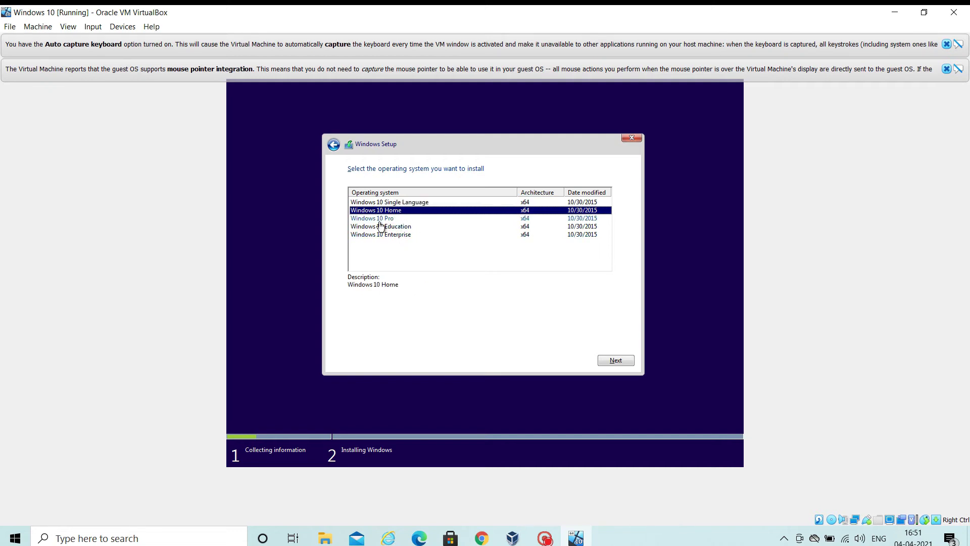
{"action": "left_click", "coordinate": [617, 362]}
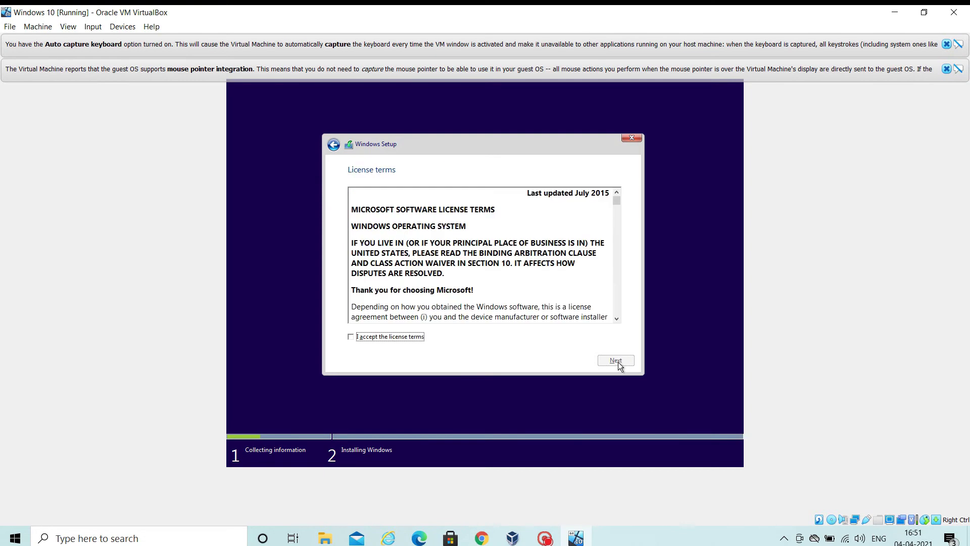
Step: Accept the license terms and choose the installation type Custom: Install Windows only (advanced)
{"action": "left_click", "coordinate": [385, 337]}
{"action": "left_click", "coordinate": [607, 360]}
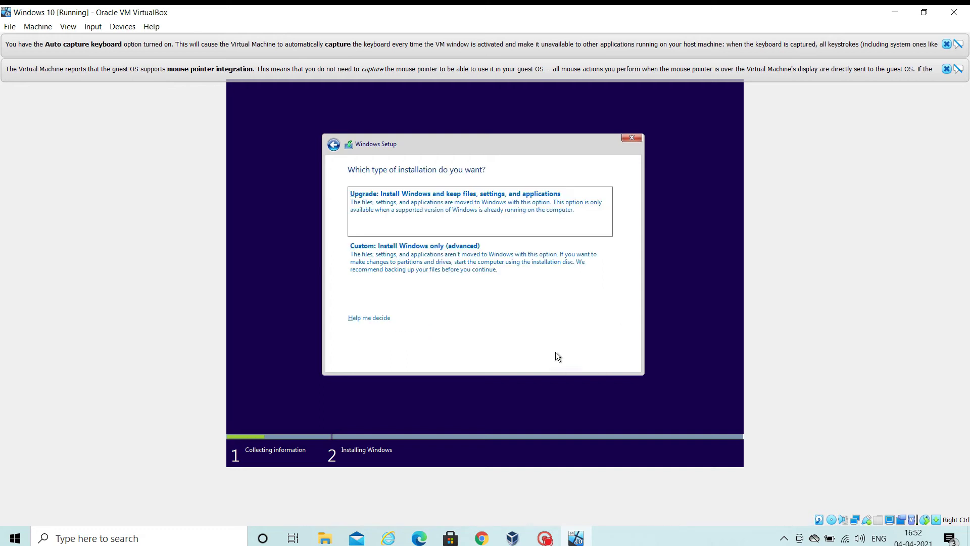
{"action": "left_click", "coordinate": [407, 259]}
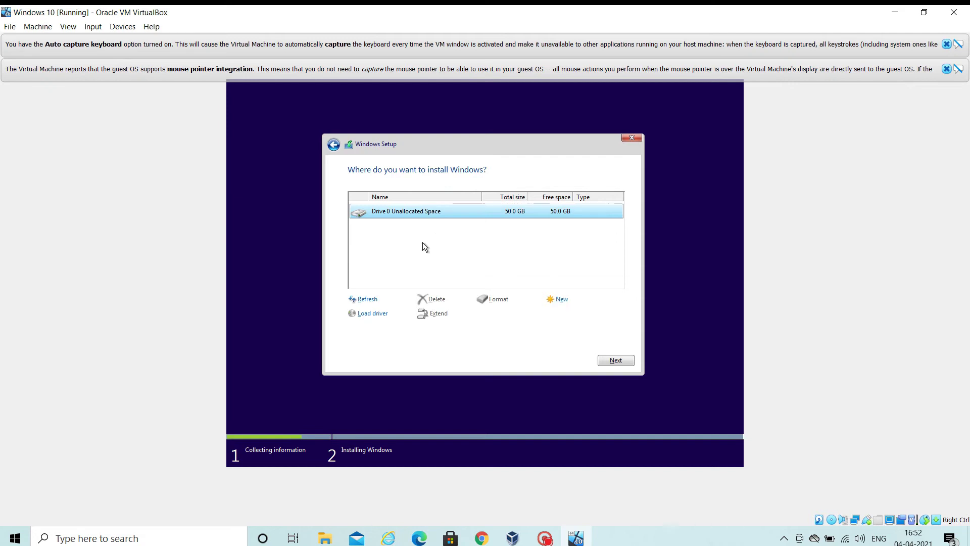
Step: Create a 51200 MB partition from Drive 0's unallocated space and start installing Windows on Drive 0 Partition 2
{"action": "left_click", "coordinate": [430, 212]}
{"action": "left_click", "coordinate": [569, 303]}
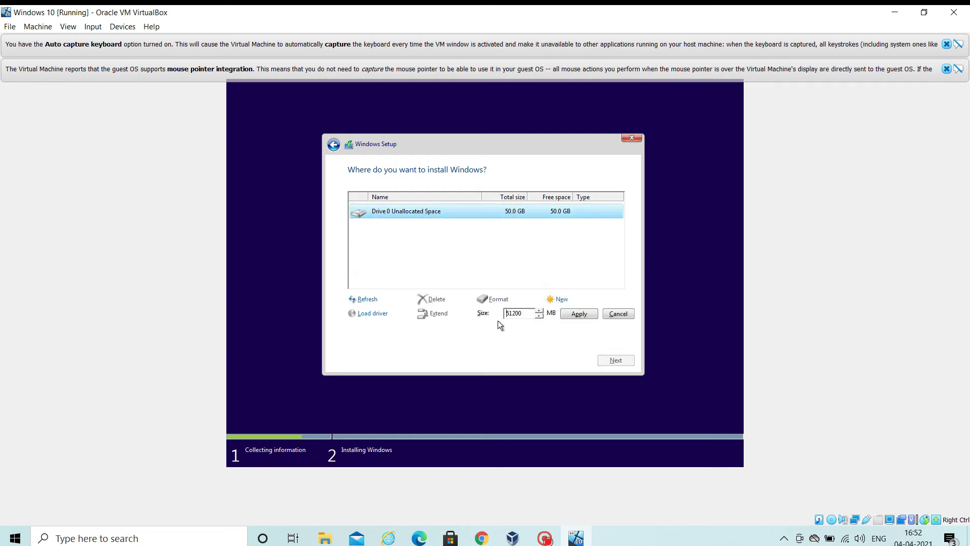
{"action": "left_click", "coordinate": [575, 313]}
{"action": "left_click", "coordinate": [554, 312]}
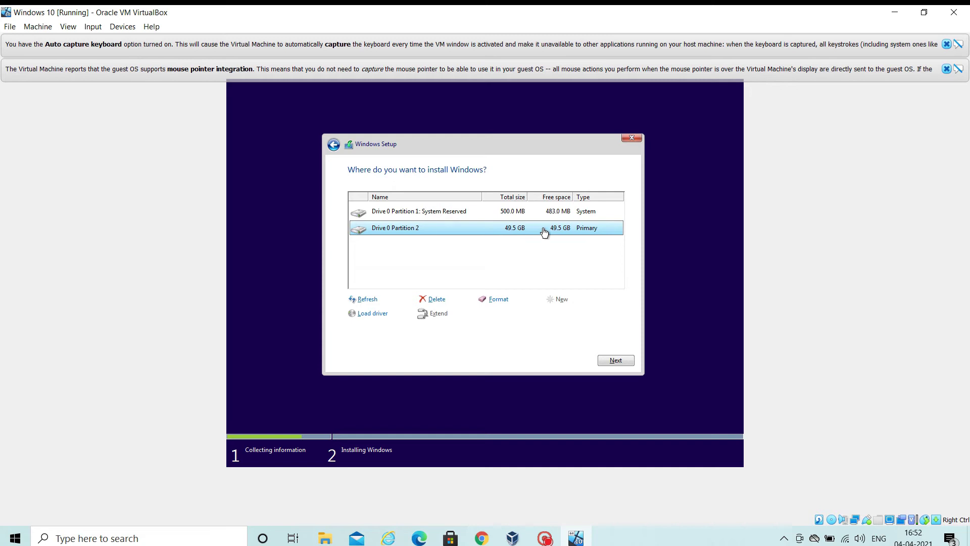
{"action": "left_click", "coordinate": [625, 361]}
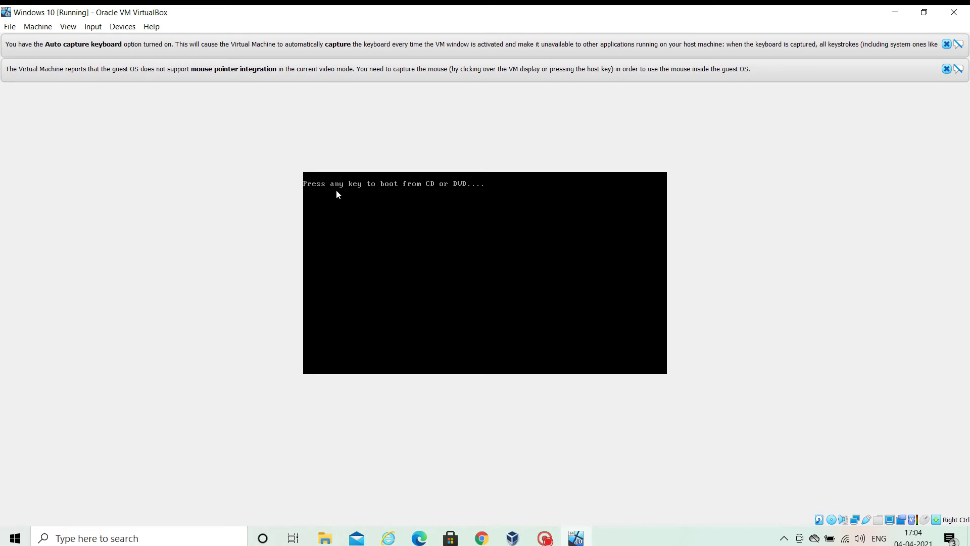
Step: Continue past the boot prompt after the restart and accept the Express settings for Windows
{"action": "key", "text": "Return"}
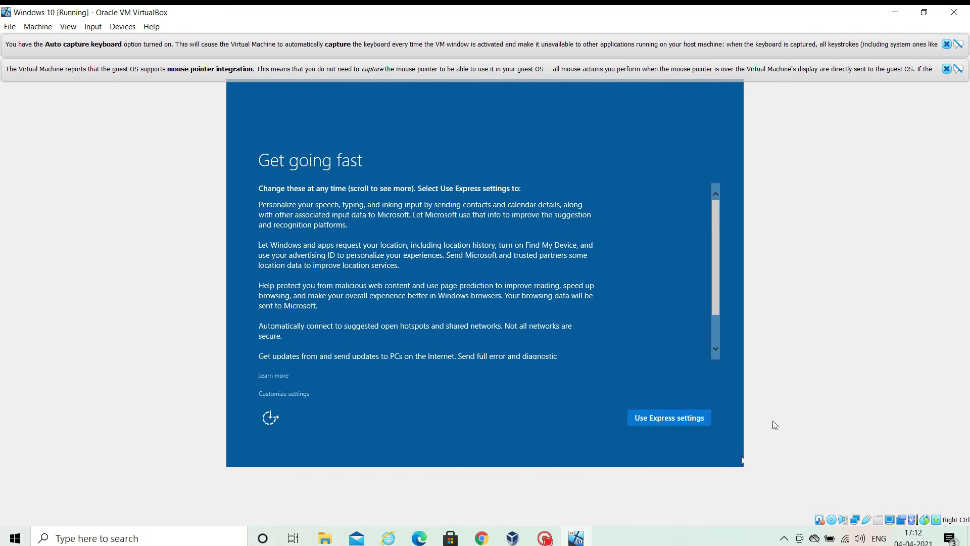
{"action": "scroll", "coordinate": [623, 266], "scroll_direction": "down", "scroll_amount": 2}
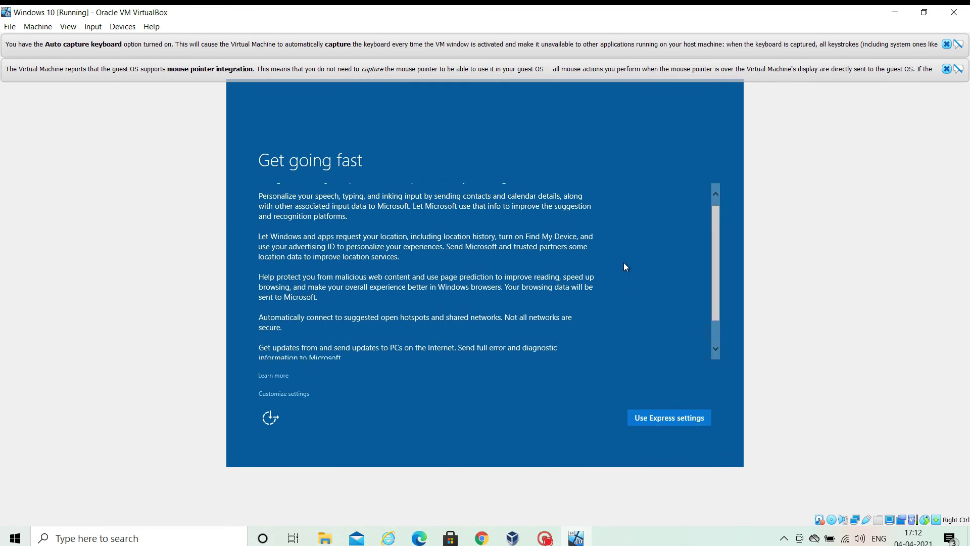
{"action": "left_click", "coordinate": [669, 420]}
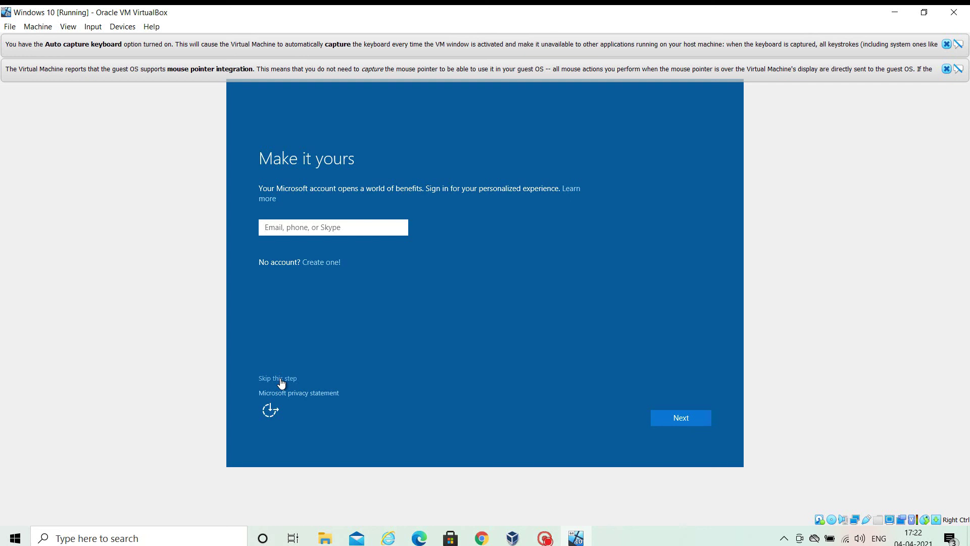
Step: Skip the Microsoft account sign-in and enter the local account's user name for this PC
{"action": "left_click", "coordinate": [277, 379]}
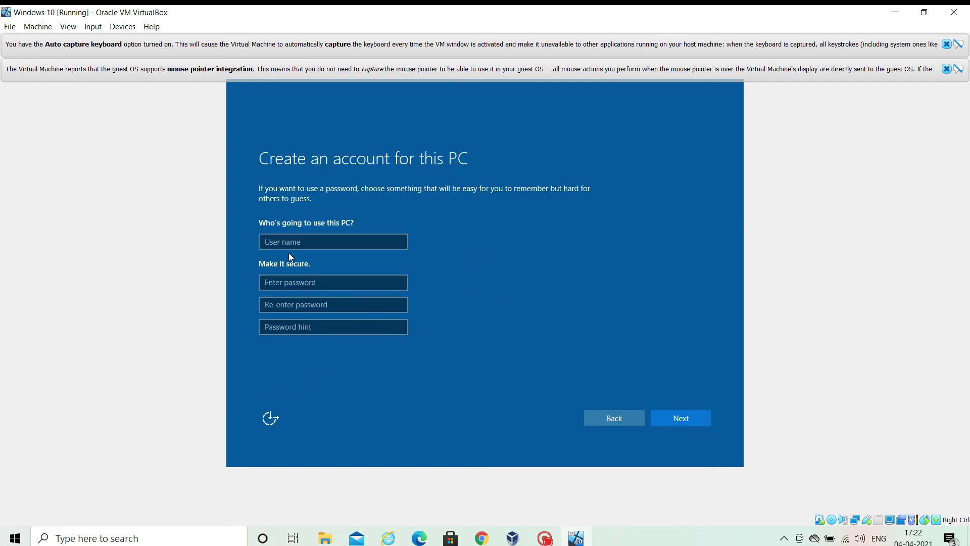
{"action": "left_click", "coordinate": [329, 244]}
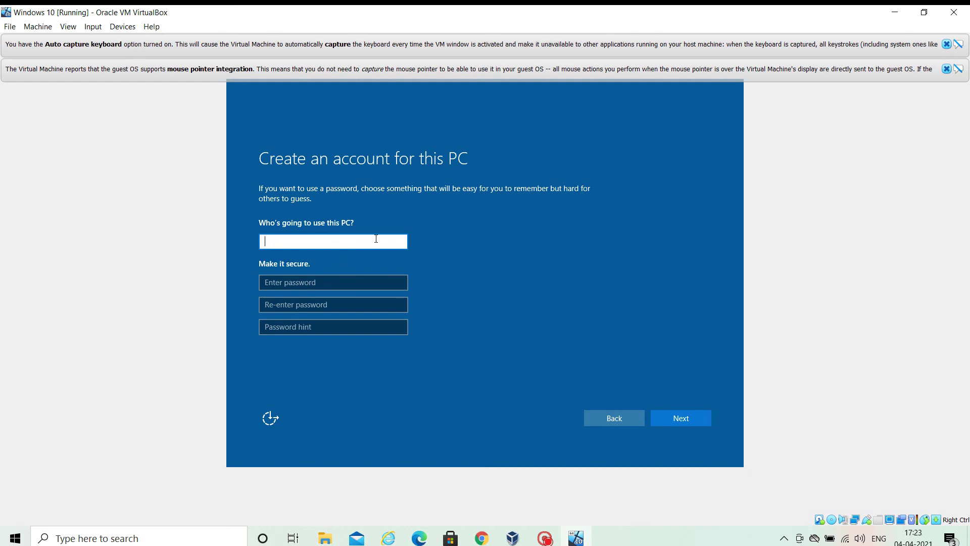
{"action": "type", "text": "JP"}
Step: Enter and re-enter the account password, set the password hint to "hint", and submit the account details
{"action": "left_click", "coordinate": [376, 281]}
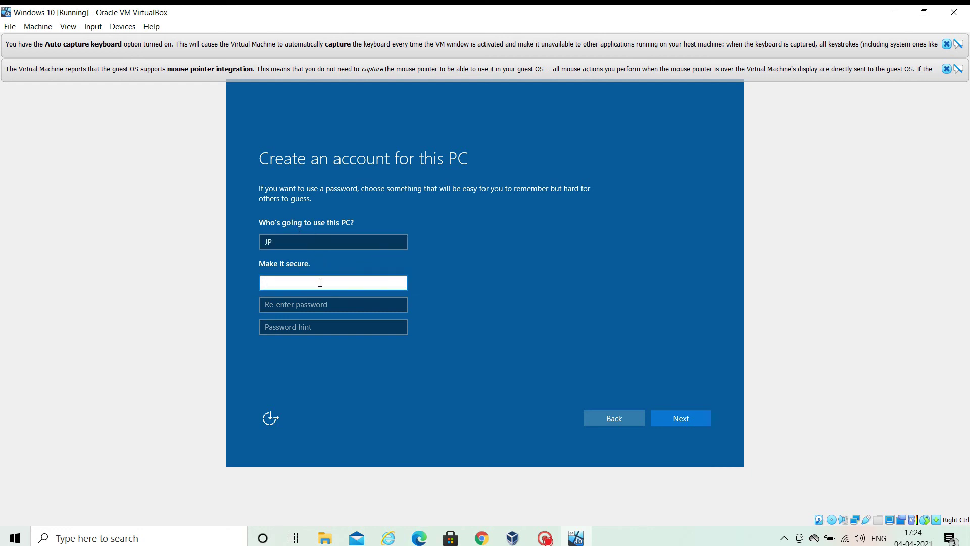
{"action": "type", "text": "••••••••••••"}
{"action": "left_click", "coordinate": [333, 303]}
{"action": "type", "text": "•••••"}
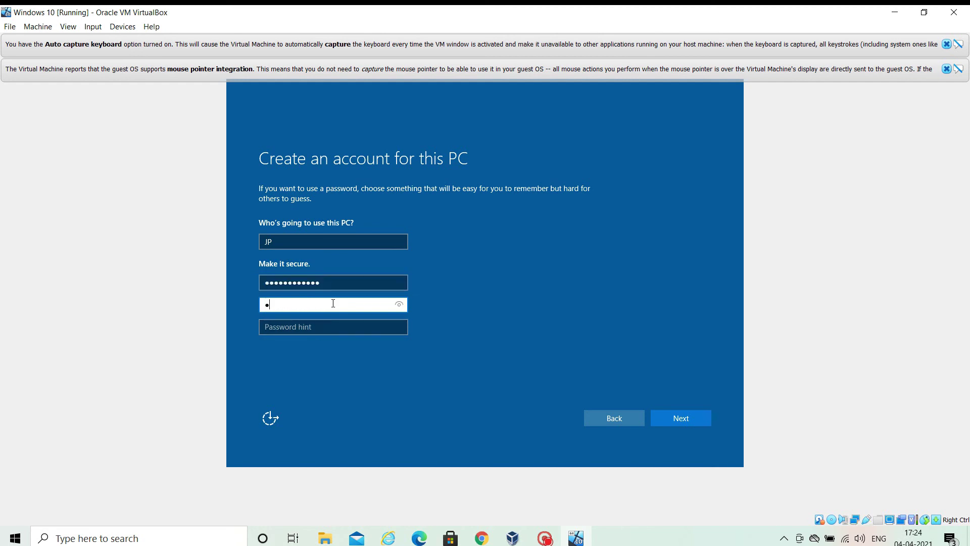
{"action": "type", "text": "••••••••"}
{"action": "left_click", "coordinate": [331, 327]}
{"action": "type", "text": "hint"}
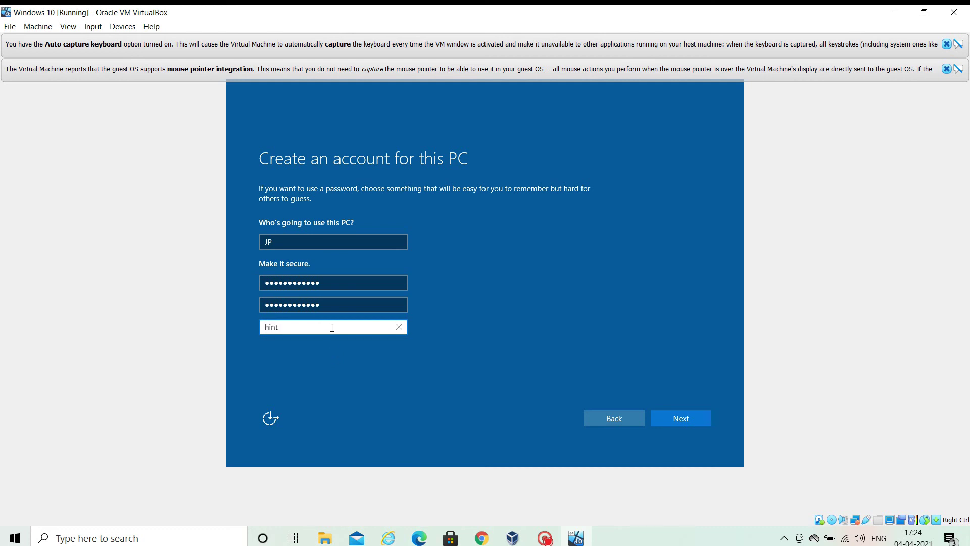
{"action": "left_click", "coordinate": [682, 418]}
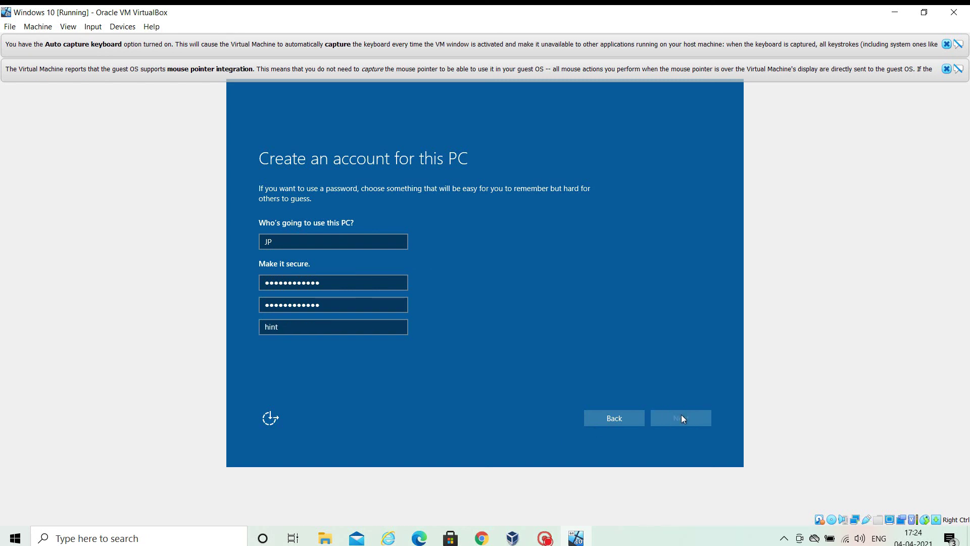